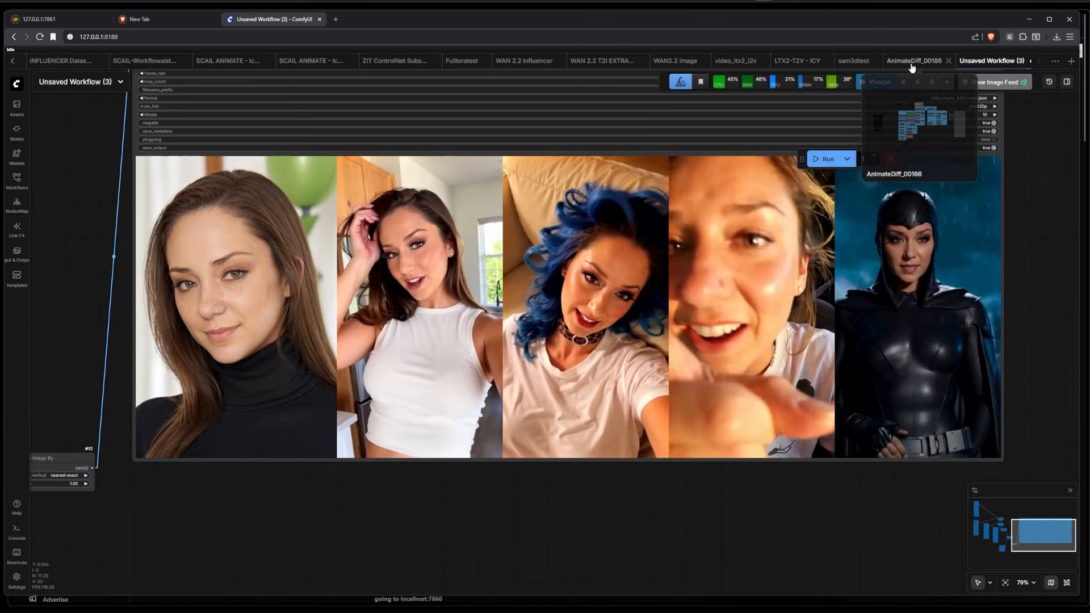
# - Review the LTX2-T2V - ICY workflow's generated video previews across the node graph
pyautogui.click(797, 60)
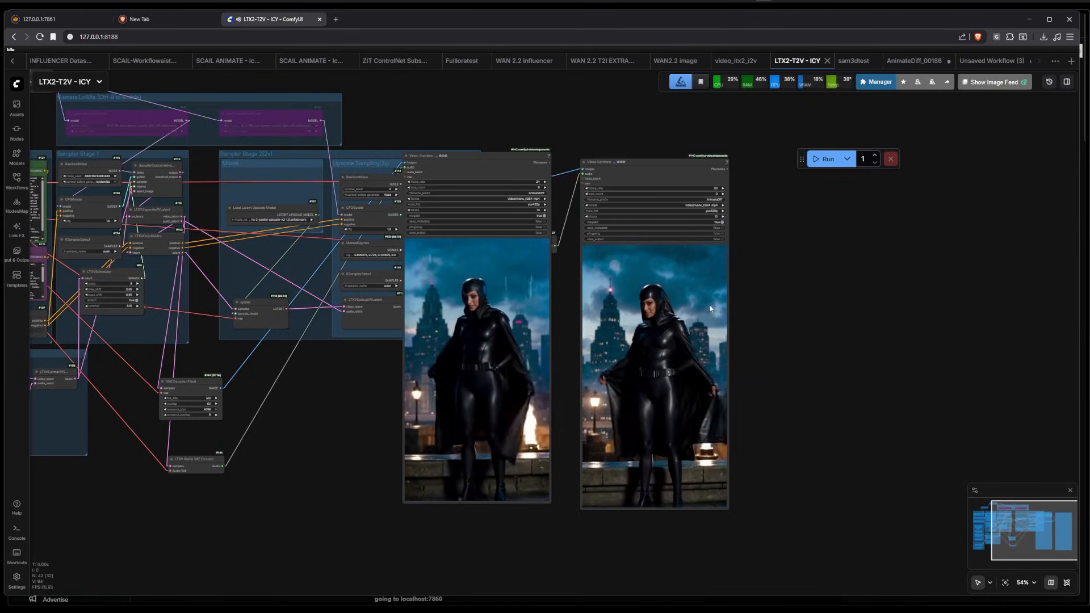
pyautogui.scroll(3, 709, 305)
pyautogui.scroll(2, 672, 319)
pyautogui.scroll(1, 671, 314)
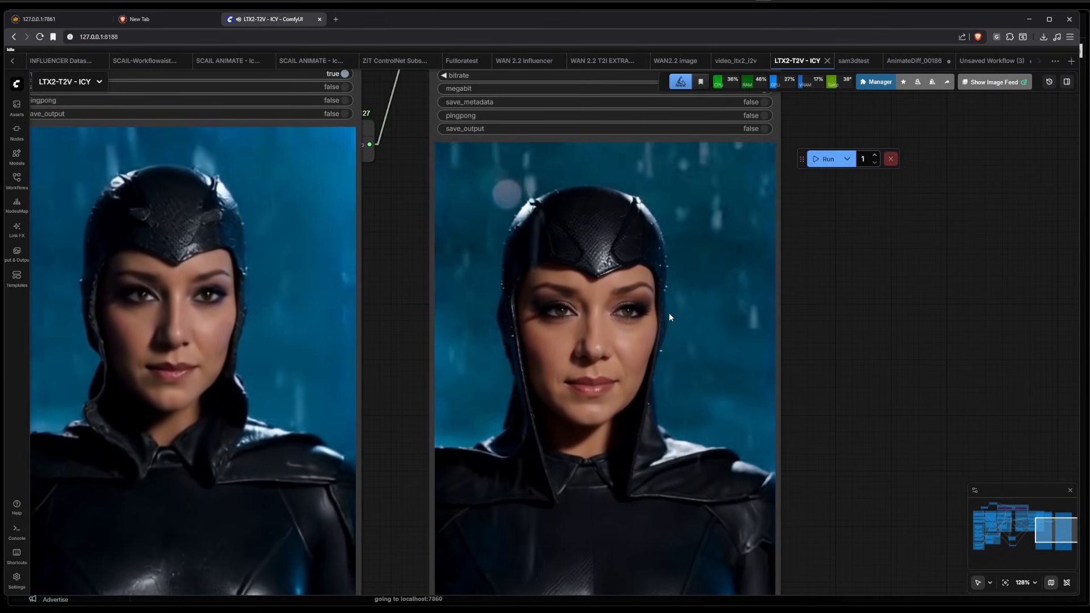
pyautogui.scroll(-4, 668, 312)
pyautogui.scroll(-2, 884, 317)
pyautogui.scroll(-2, 882, 314)
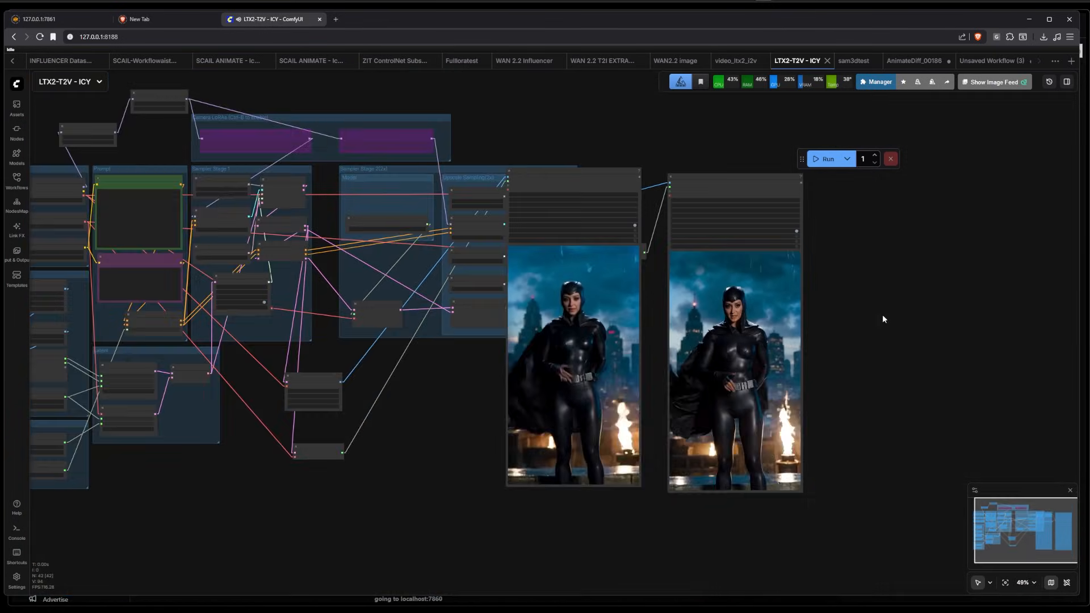
pyautogui.moveTo(883, 314)
pyautogui.mouseDown()
pyautogui.moveTo(598, 457)
pyautogui.moveTo(510, 454)
pyautogui.mouseUp()
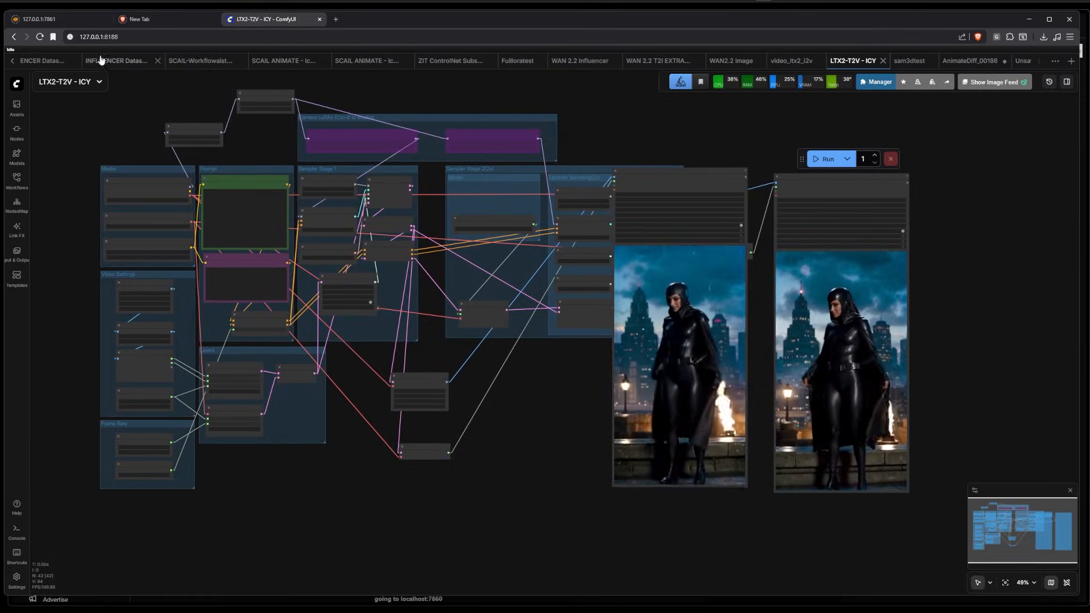
# - Glance at the port 7861 page and ComfyUI, then move to the Runpod console
pyautogui.click(51, 19)
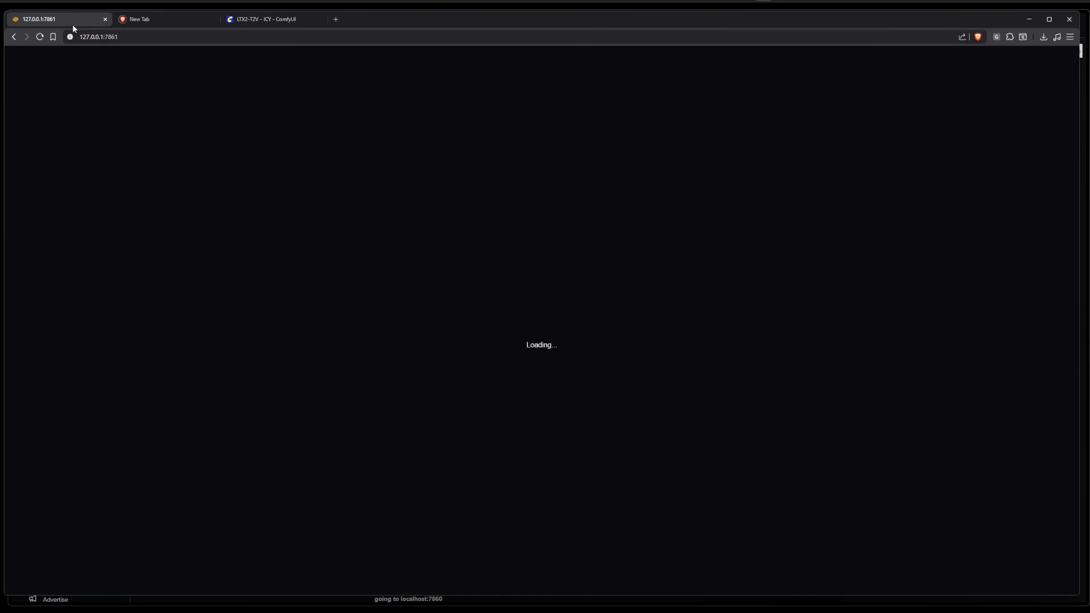
pyautogui.click(296, 21)
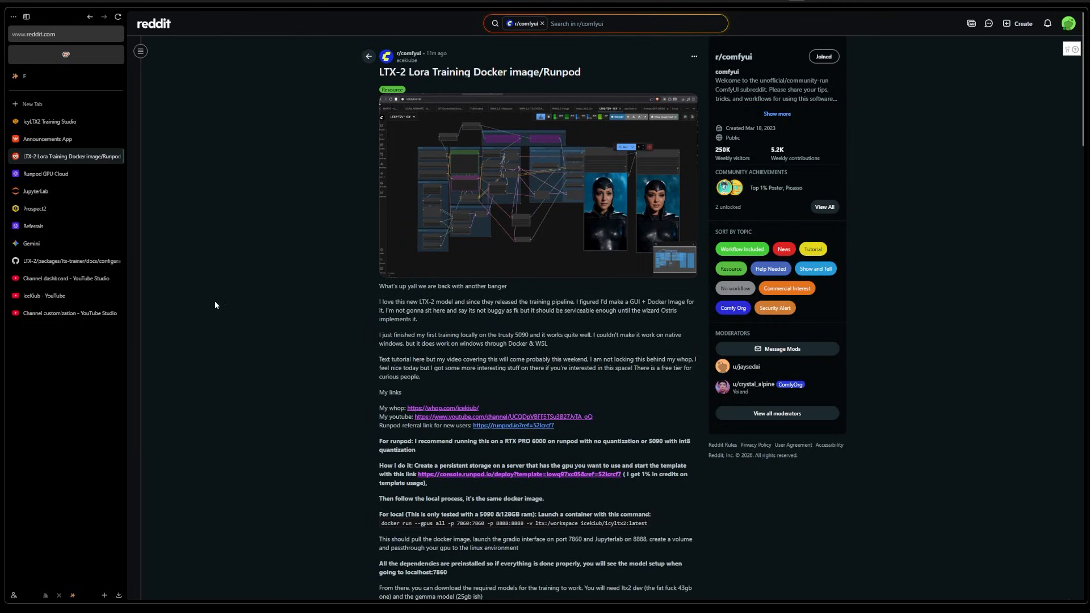
pyautogui.moveTo(59, 174)
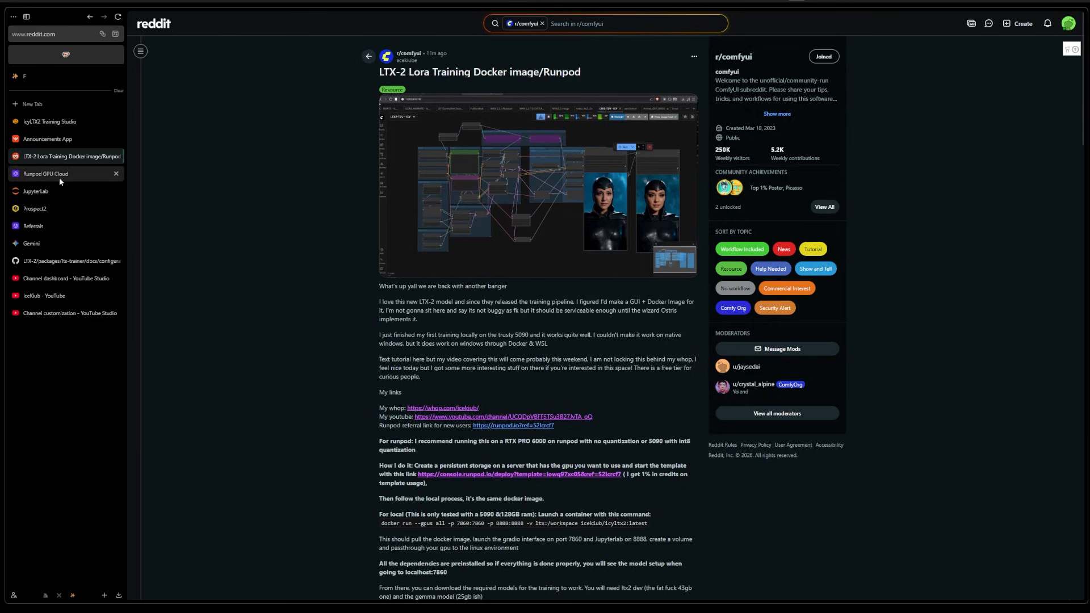
pyautogui.scroll(-3, 469, 215)
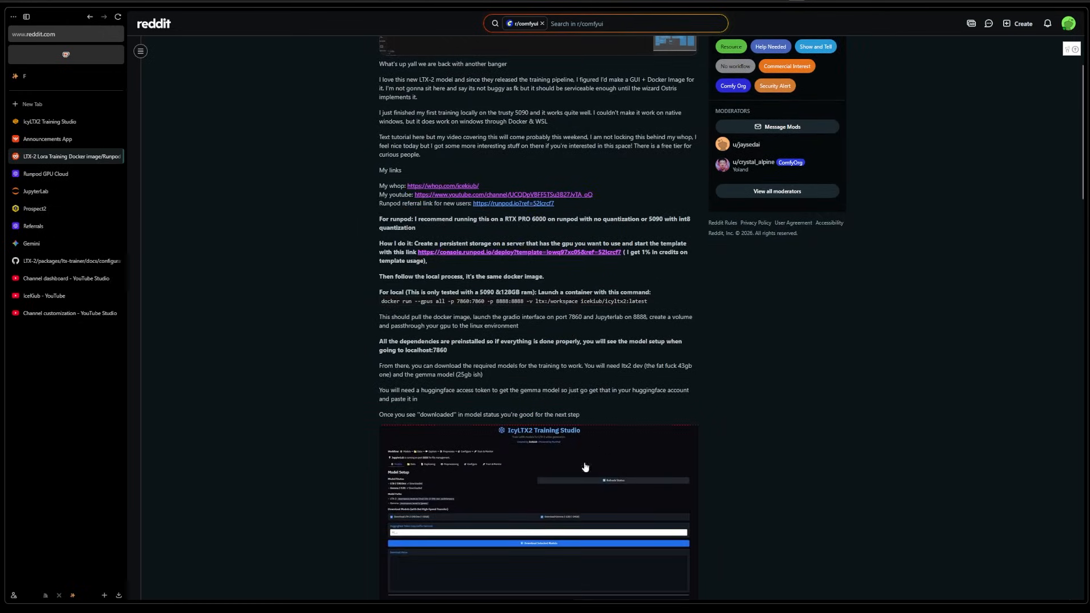
pyautogui.click(67, 174)
pyautogui.scroll(10, 336, 318)
pyautogui.scroll(5, 321, 380)
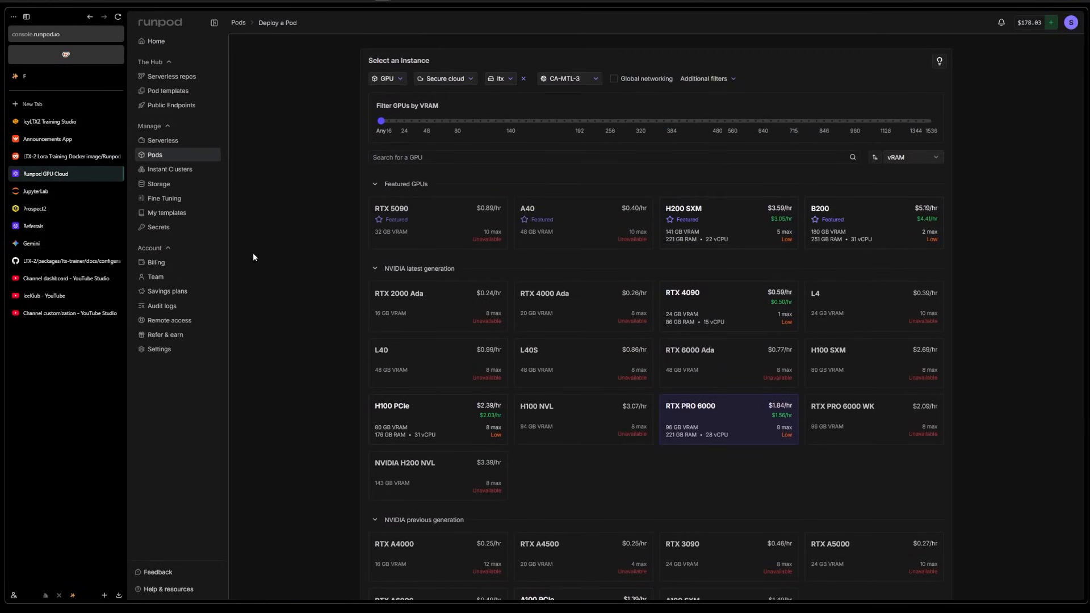
# - Check new-volume availability in EU-RO-1 and CA-MTL-3, visit My templates, return to the Storage list
pyautogui.click(159, 184)
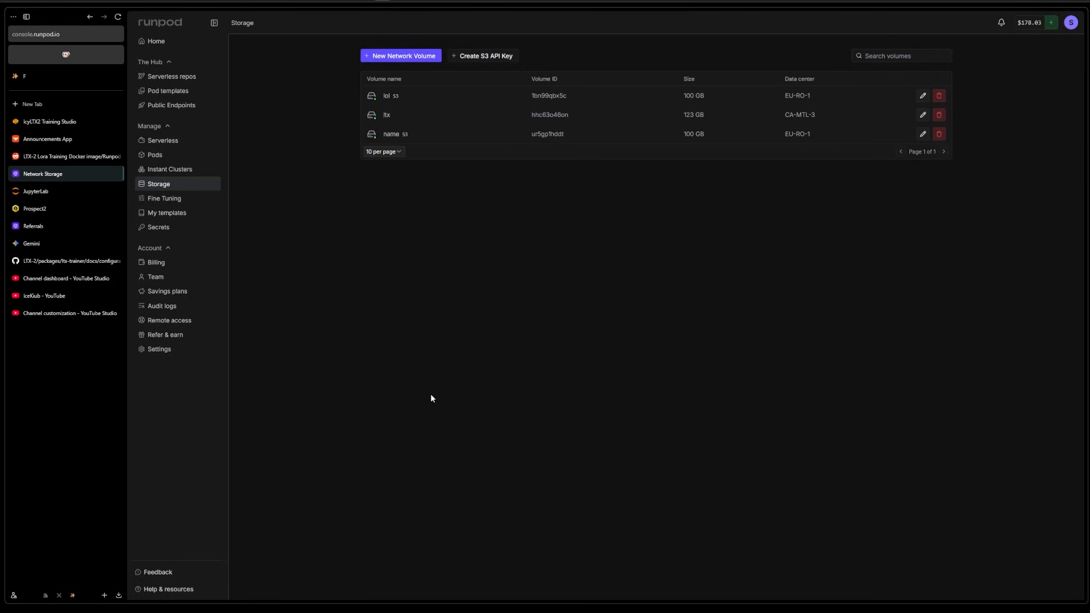
pyautogui.click(400, 55)
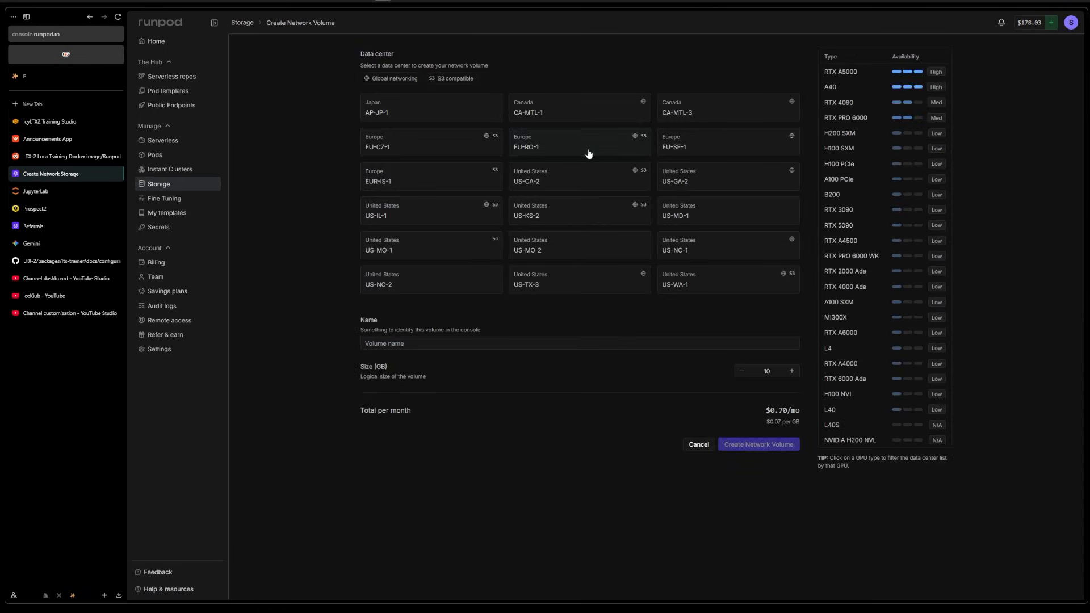
pyautogui.click(588, 152)
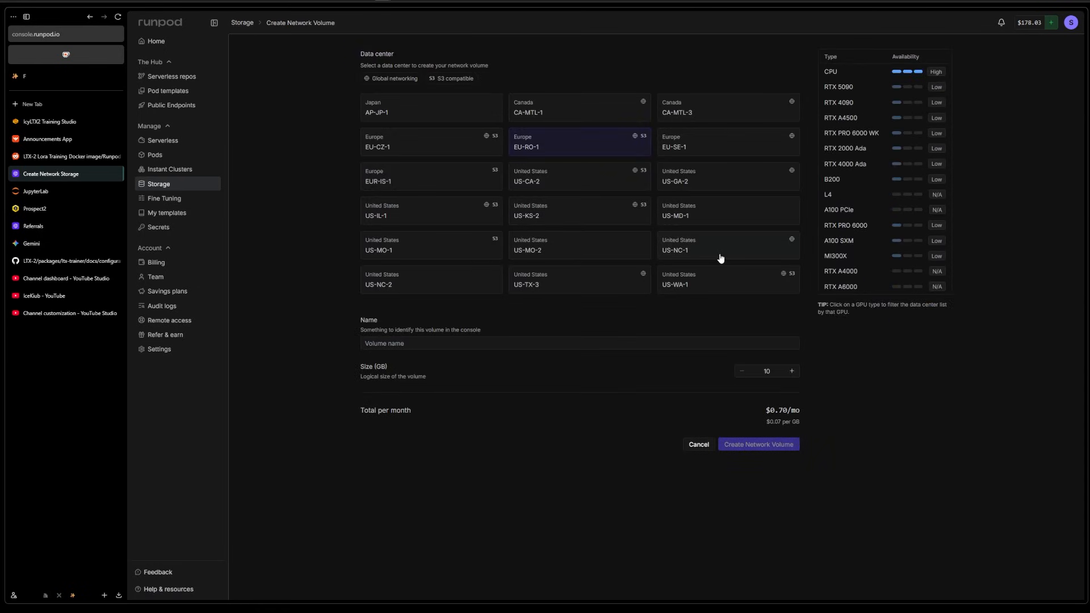
pyautogui.click(732, 119)
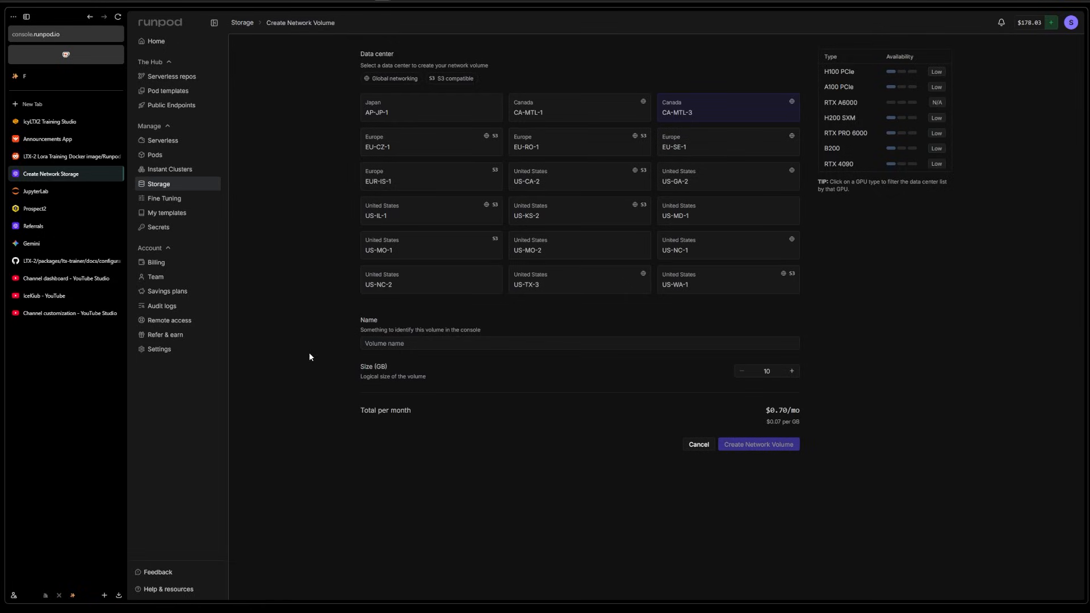
pyautogui.click(167, 213)
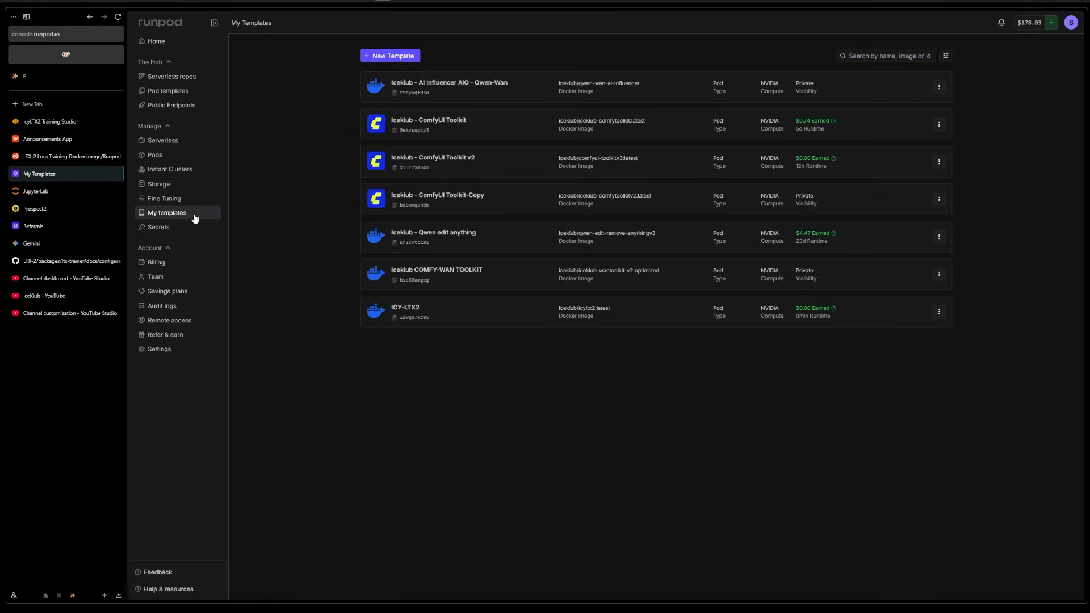
pyautogui.click(159, 184)
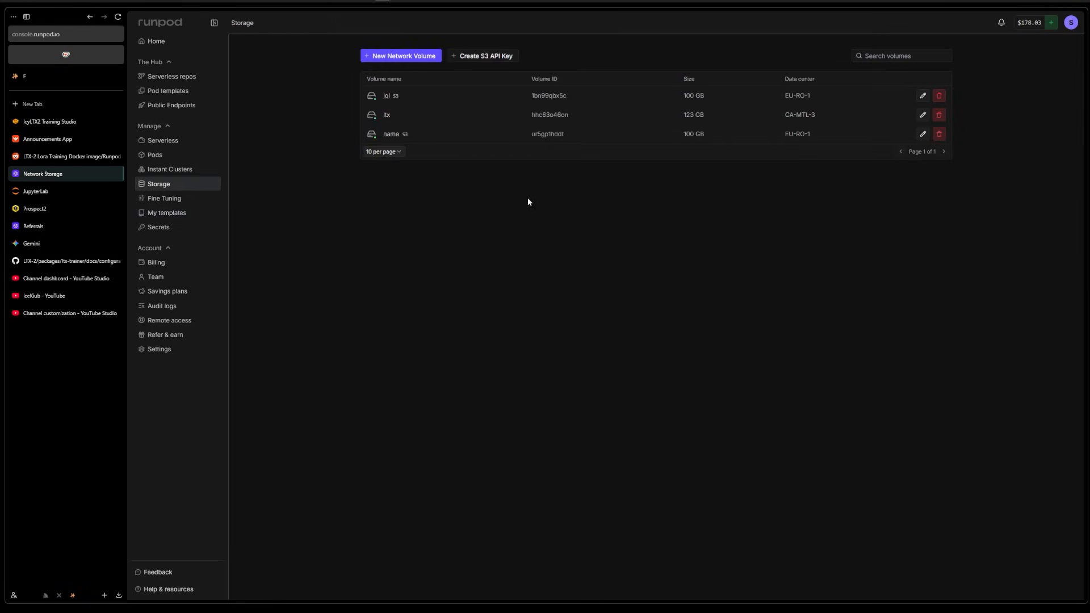
# - Configure a pod from the ltx volume with an RTX PRO 6000 GPU
pyautogui.click(388, 116)
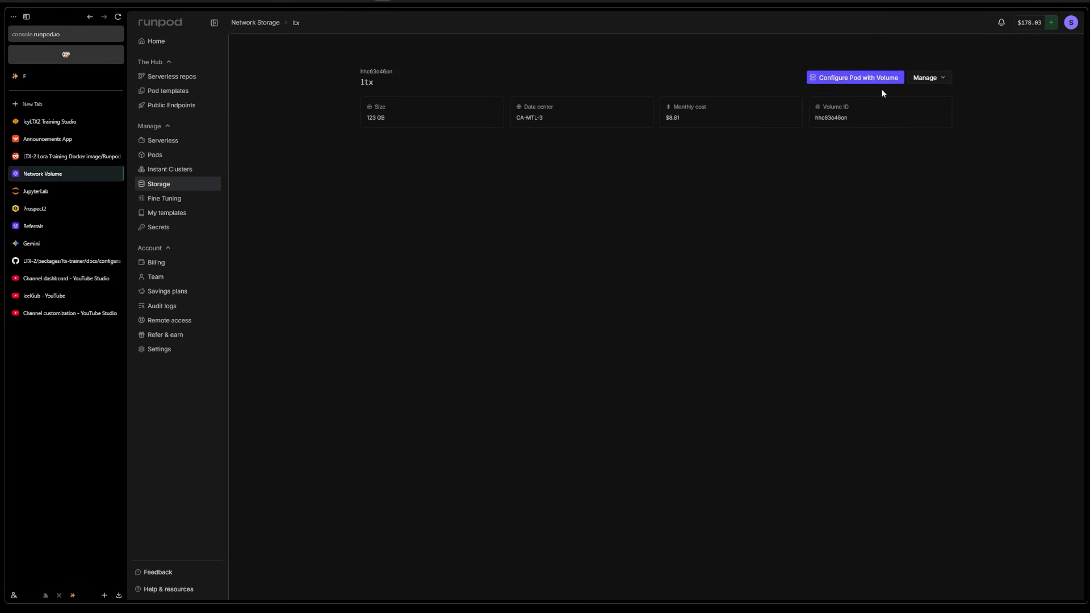
pyautogui.click(854, 77)
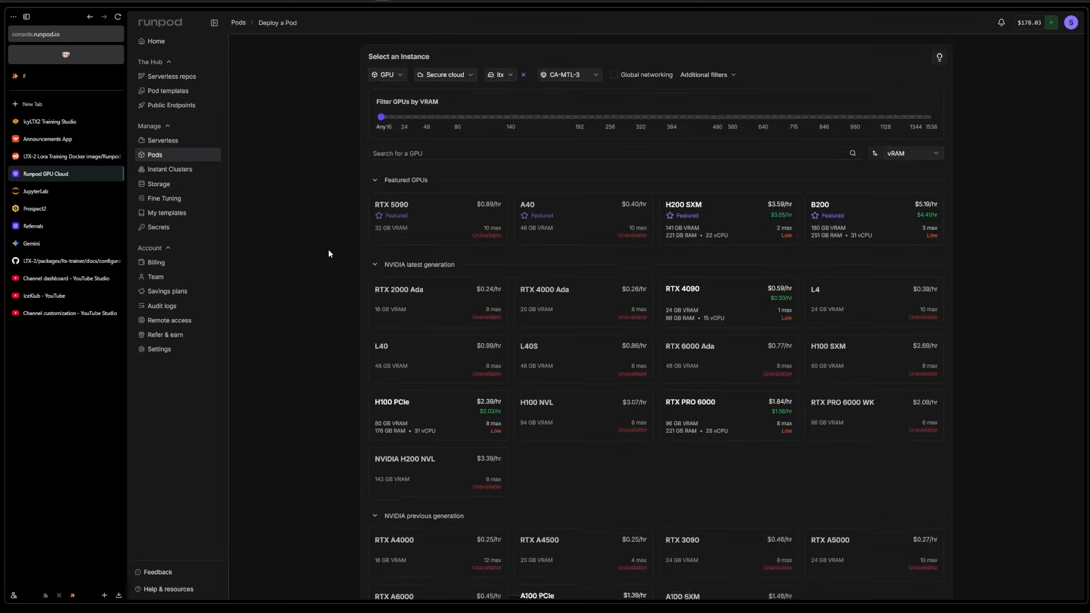
pyautogui.scroll(-2, 328, 251)
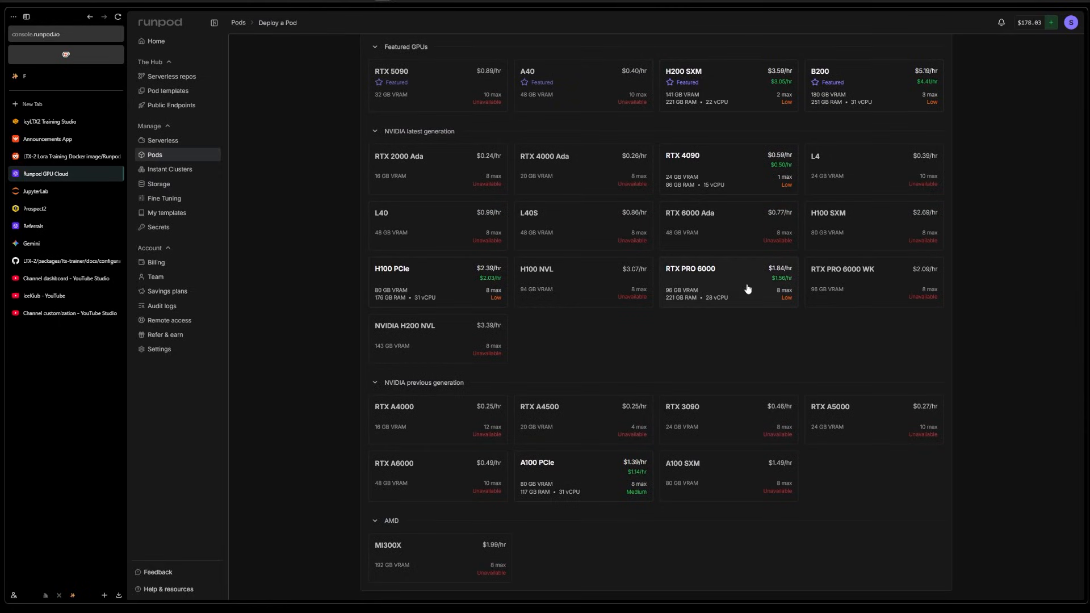
pyautogui.scroll(2, 747, 289)
pyautogui.click(728, 426)
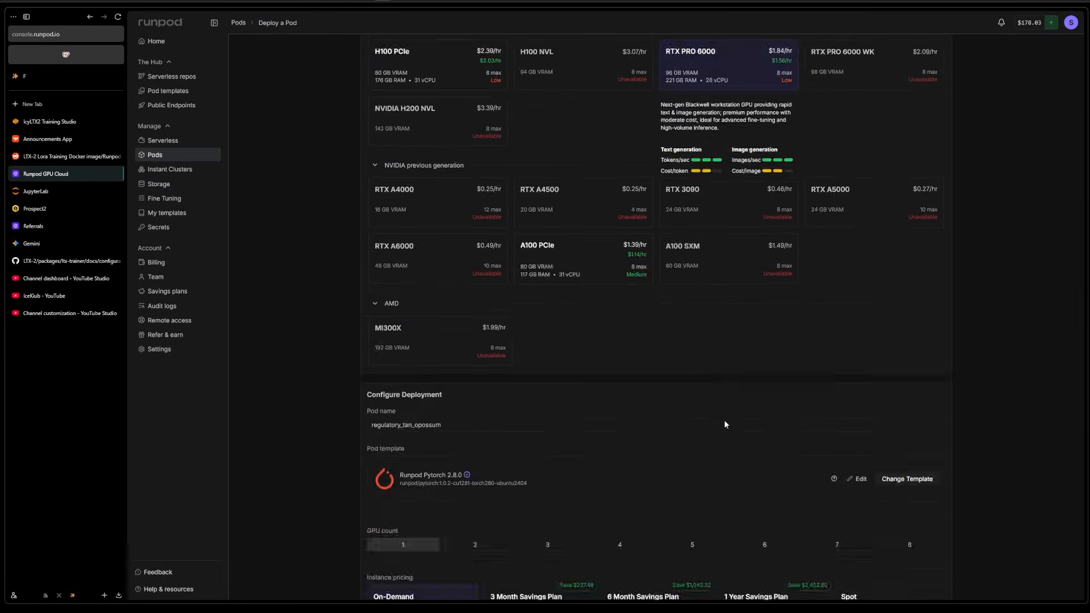
pyautogui.scroll(-5, 724, 419)
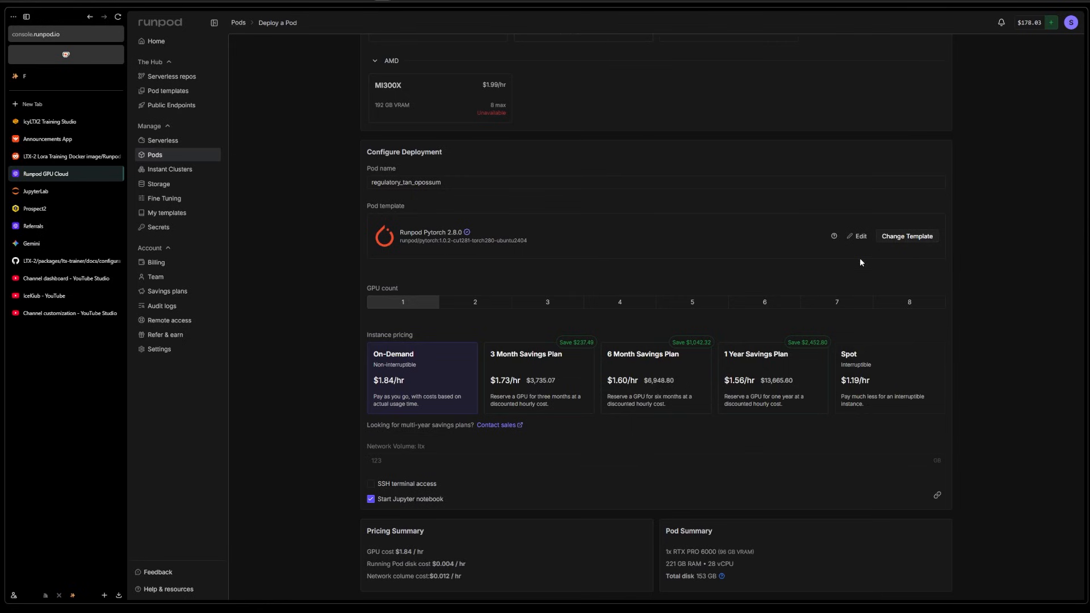
# - Apply the ICY-LTX2 template to the pod and review its overrides without changing them
pyautogui.click(907, 236)
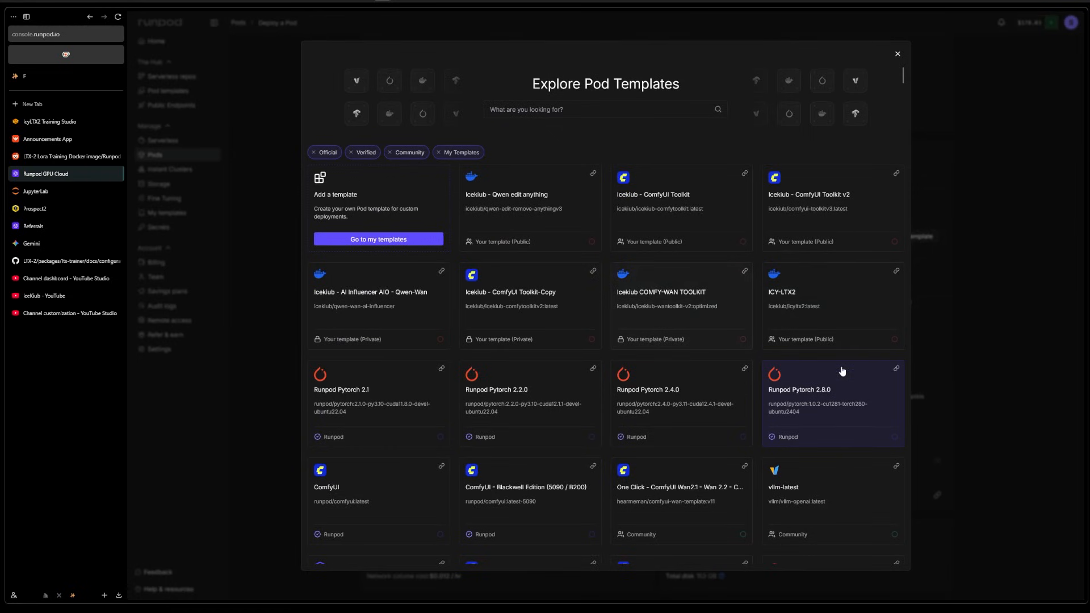
pyautogui.click(840, 316)
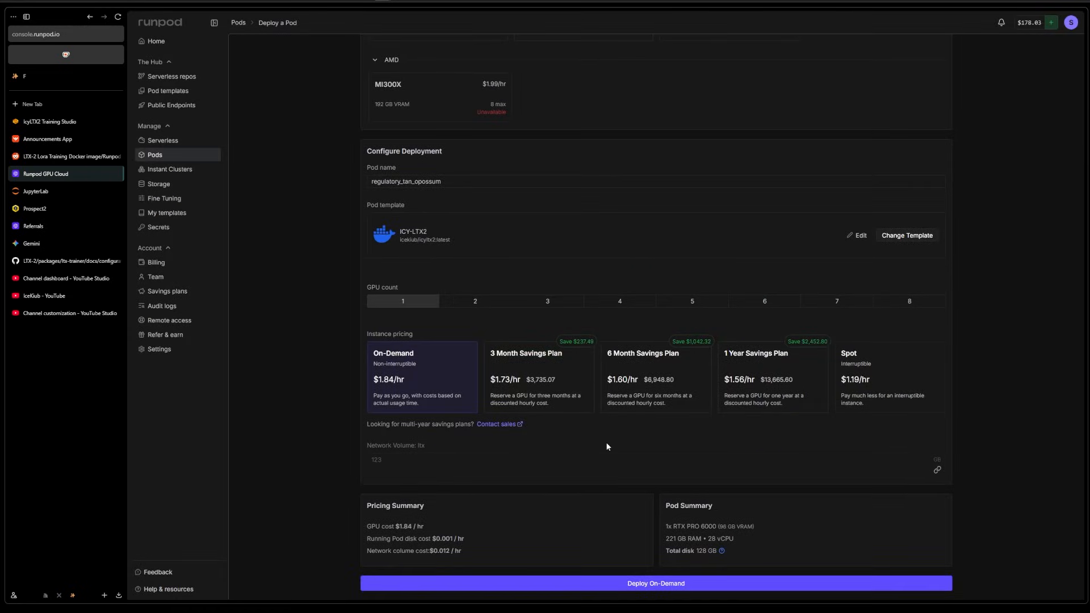
pyautogui.click(858, 236)
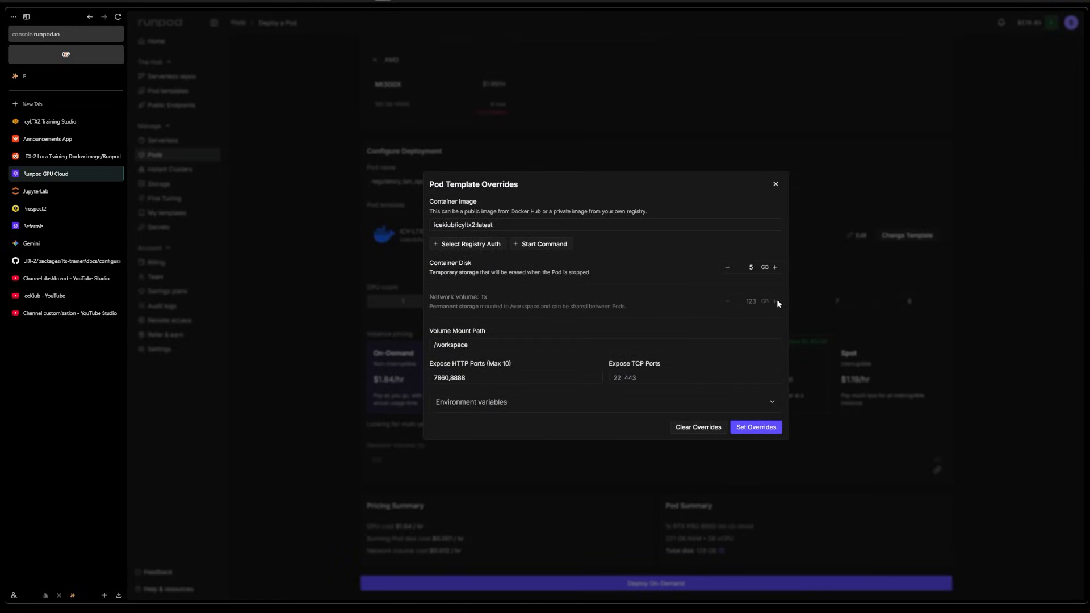
pyautogui.click(874, 360)
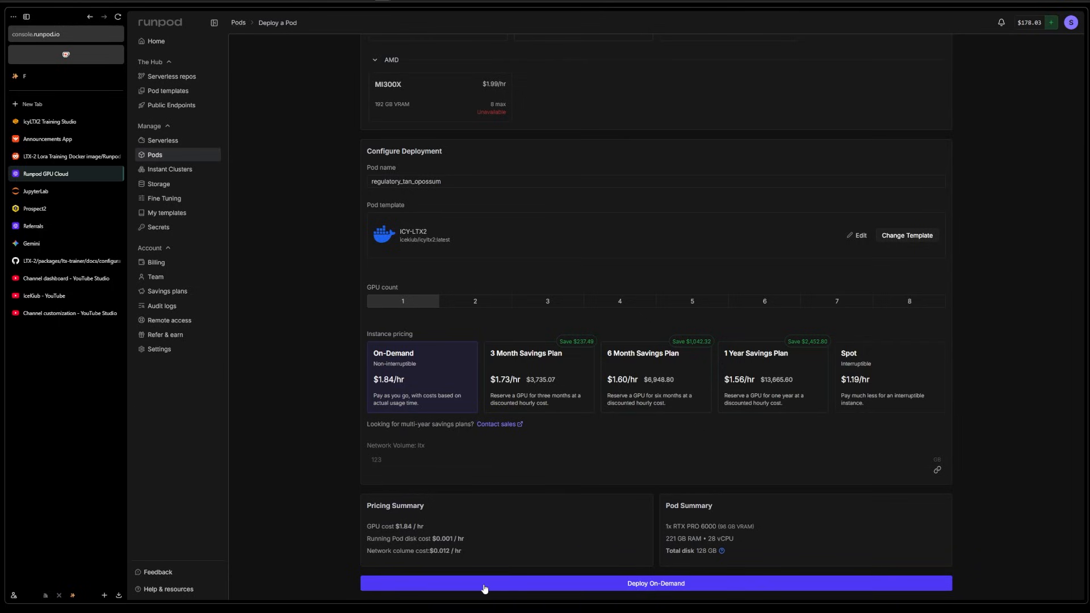
# - Deploy the pod on demand and read its container and system startup logs
pyautogui.click(307, 520)
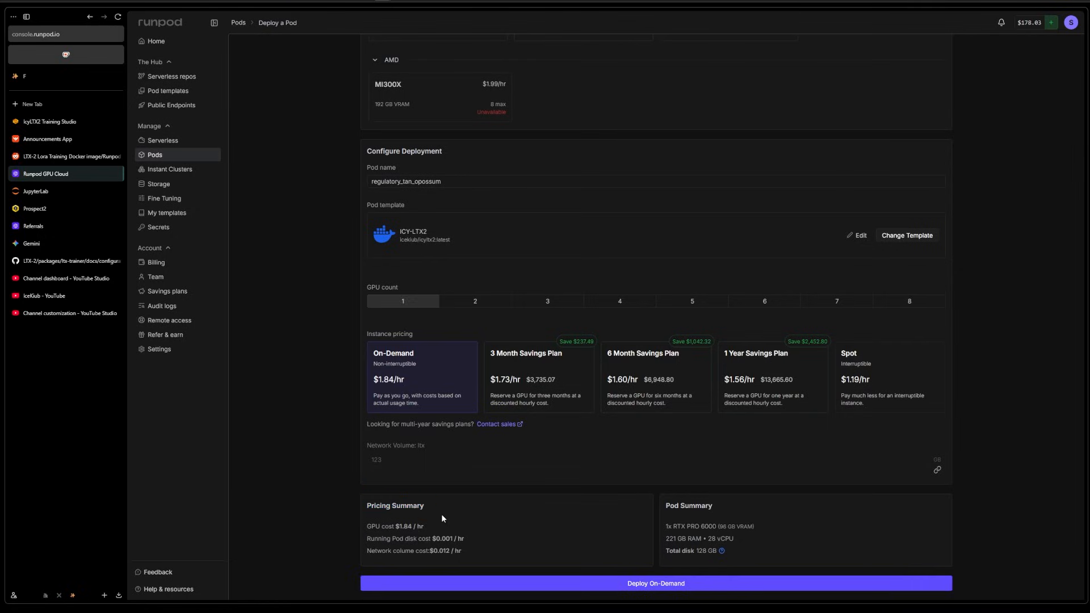
pyautogui.click(496, 584)
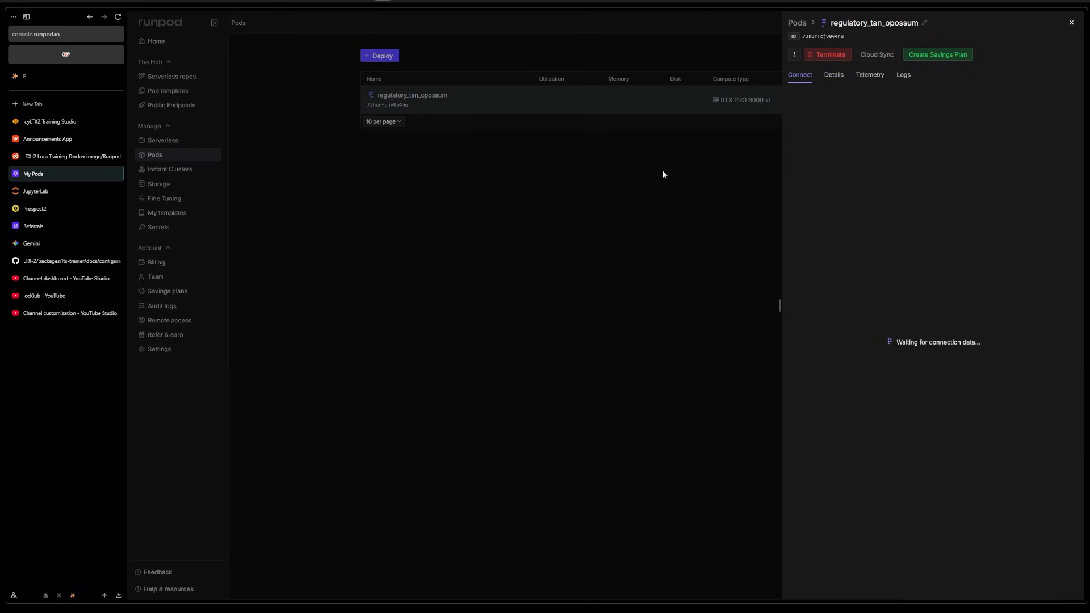
pyautogui.click(904, 75)
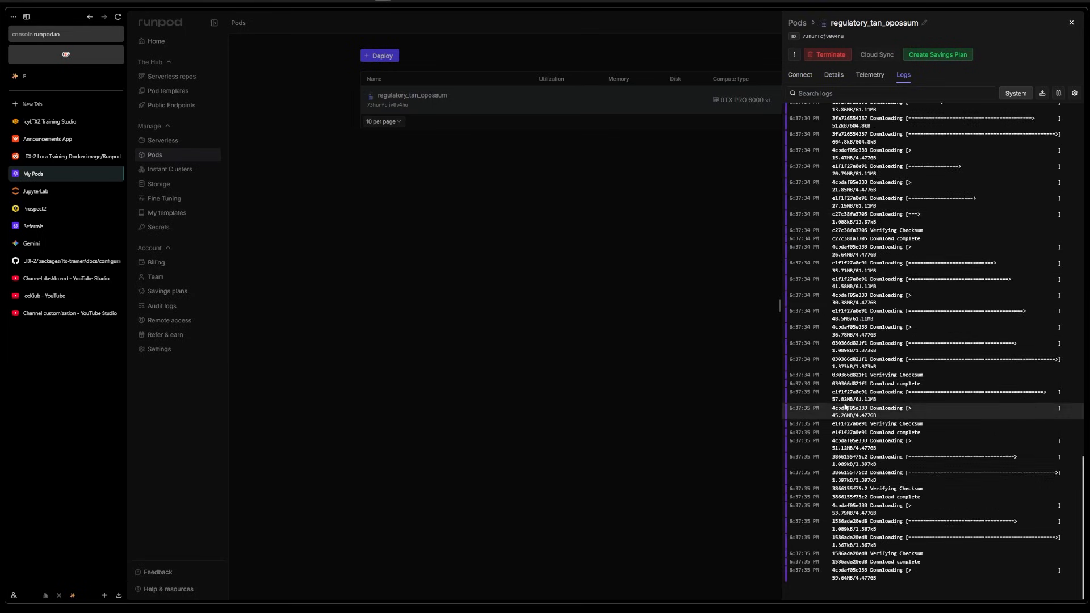
pyautogui.scroll(3, 944, 314)
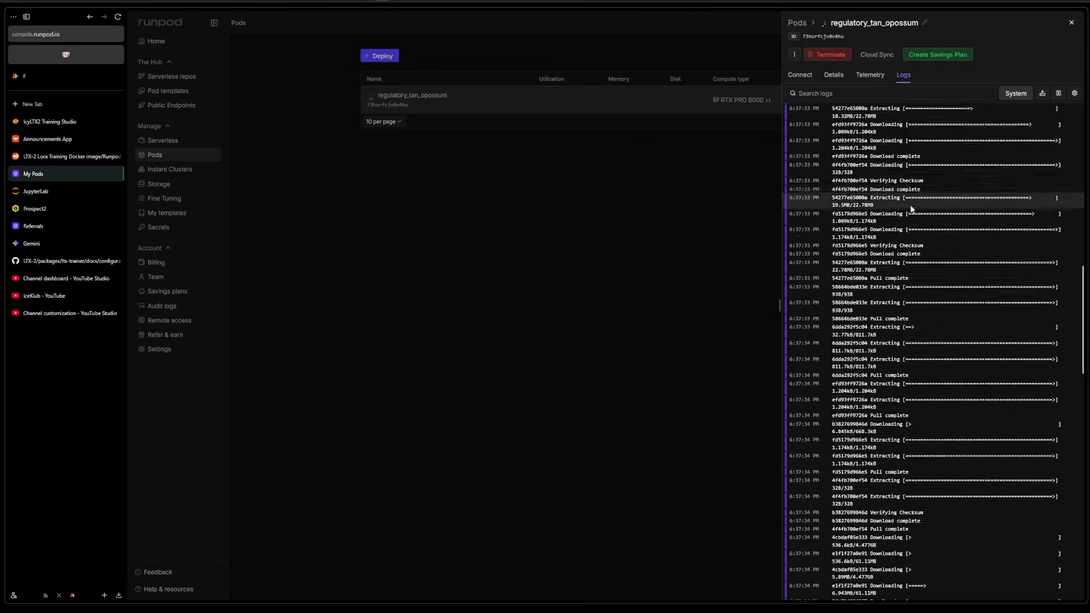
pyautogui.scroll(3, 920, 273)
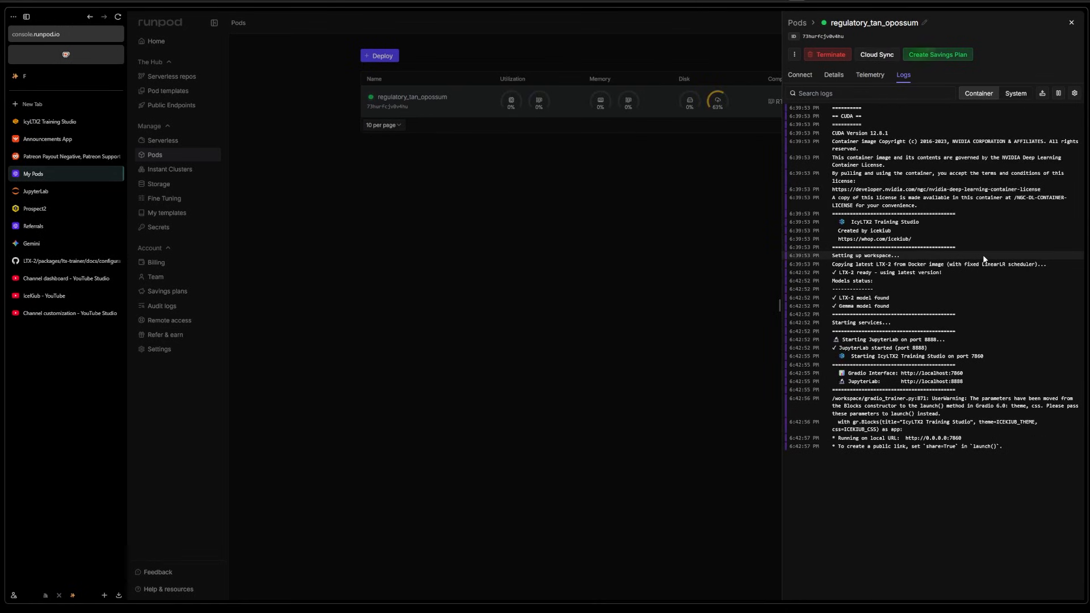
pyautogui.click(1016, 93)
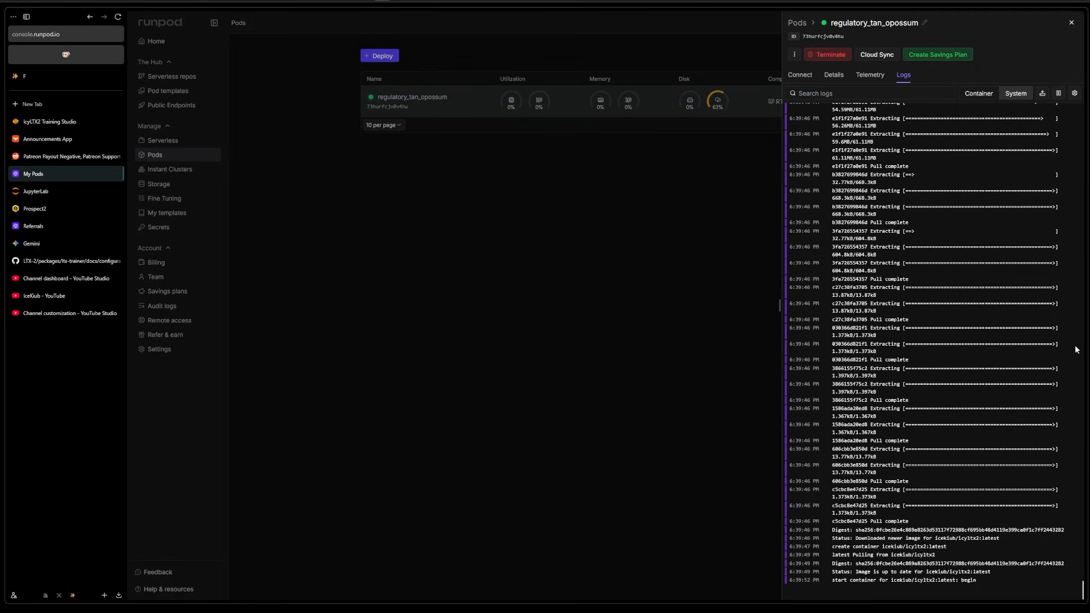
pyautogui.click(978, 95)
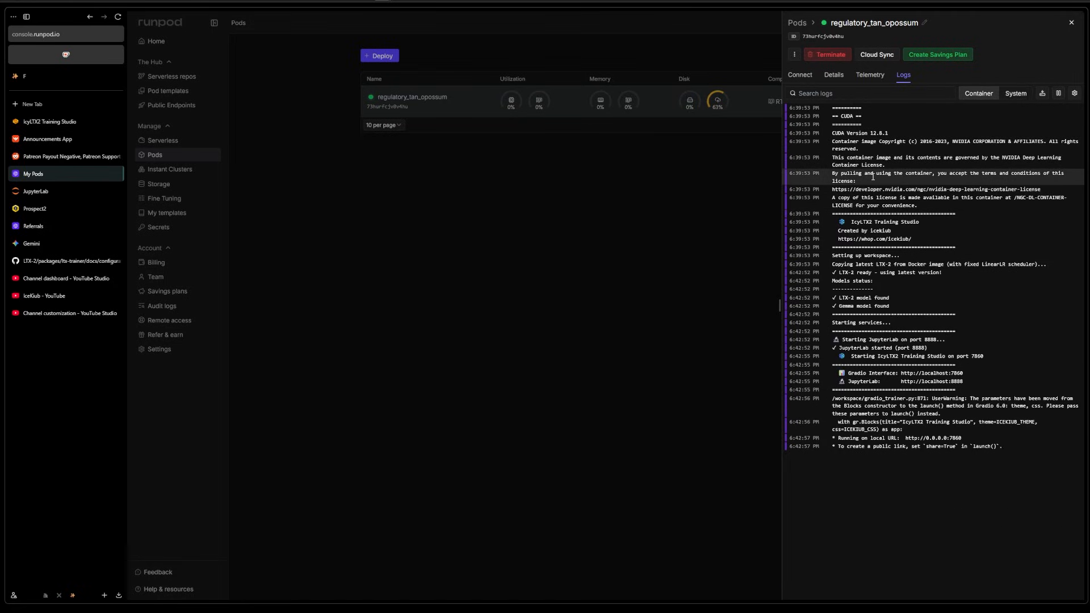
pyautogui.moveTo(872, 177); pyautogui.dragTo(937, 358)
pyautogui.click(983, 419)
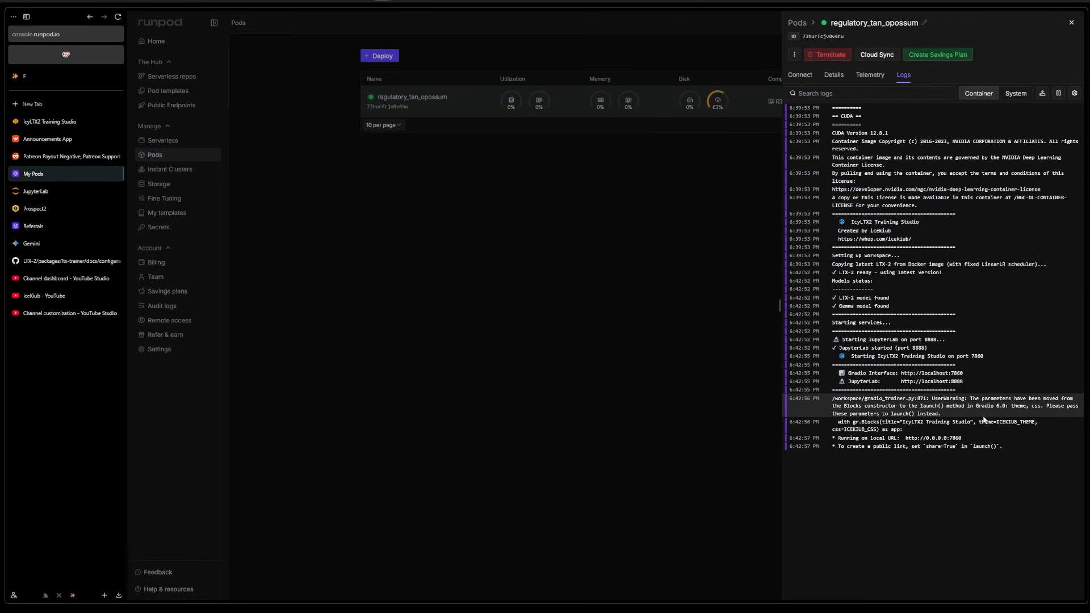
# - From Connect, launch Training Studio on port 7860 and JupyterLab on port 8888
pyautogui.click(800, 74)
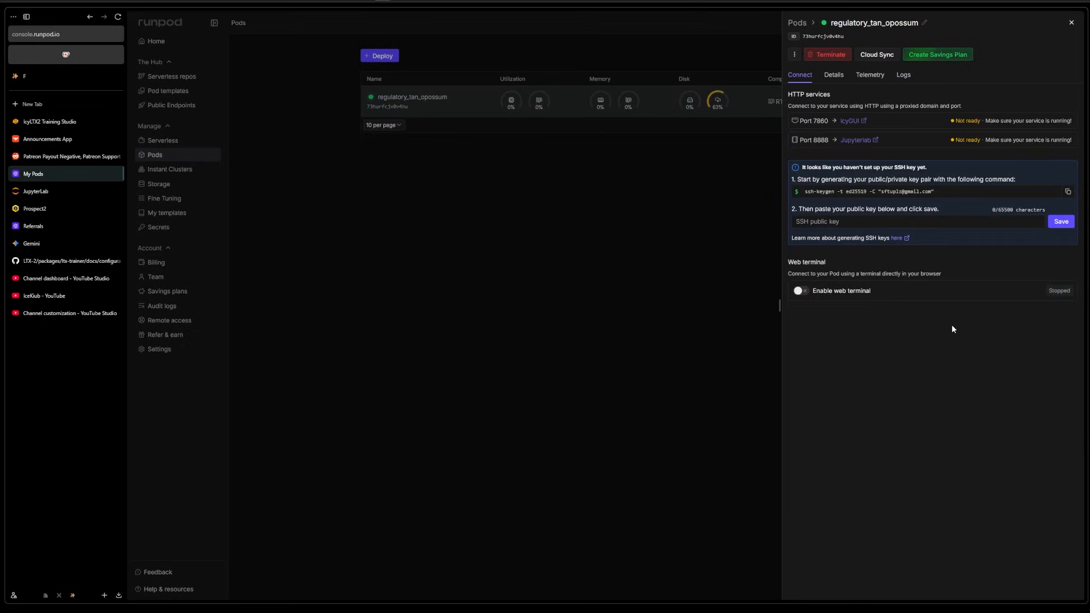
pyautogui.click(851, 120)
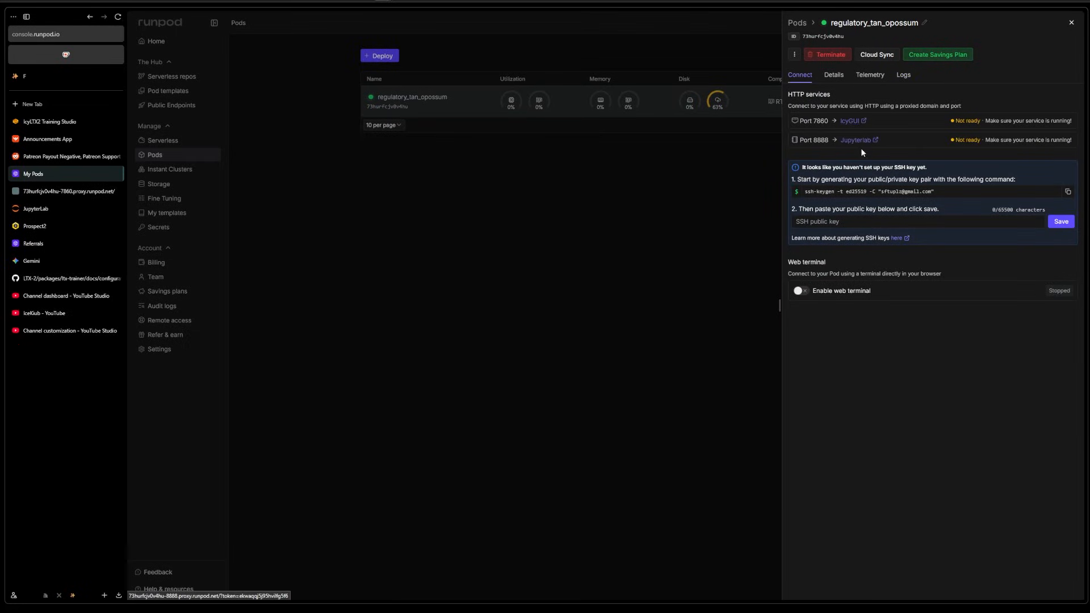
pyautogui.click(856, 140)
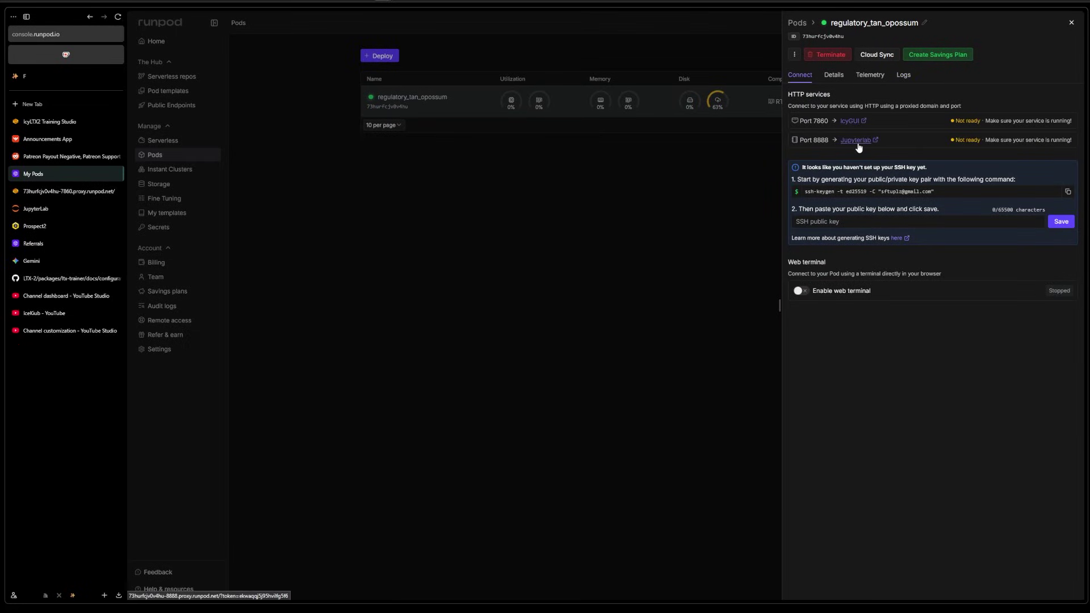
pyautogui.click(88, 194)
# - Split Training Studio and JupyterLab side by side and hide the browser sidebar
pyautogui.rightClick(86, 207)
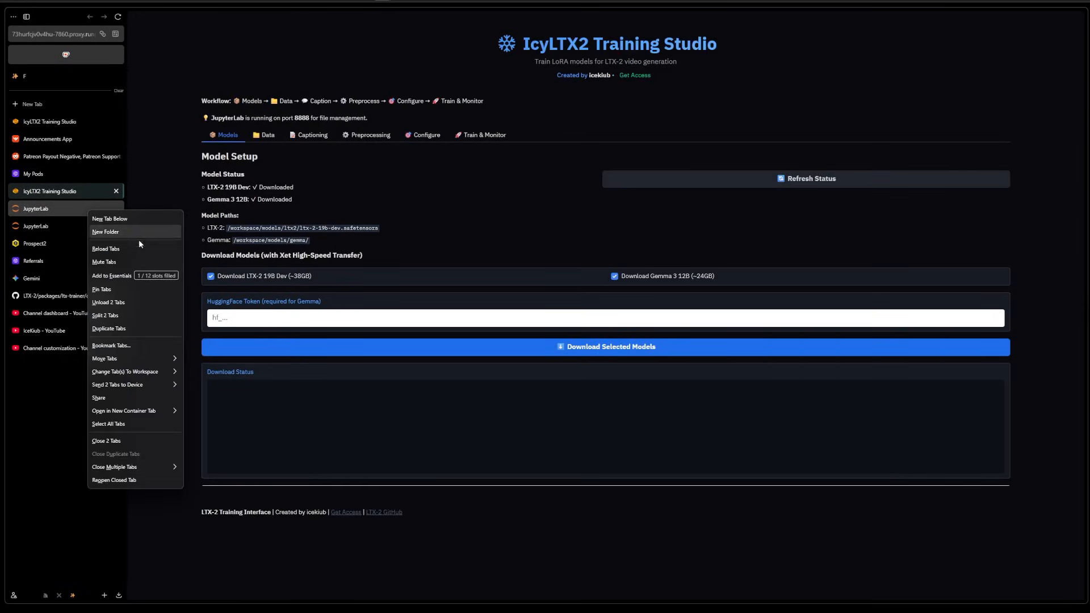
pyautogui.click(105, 316)
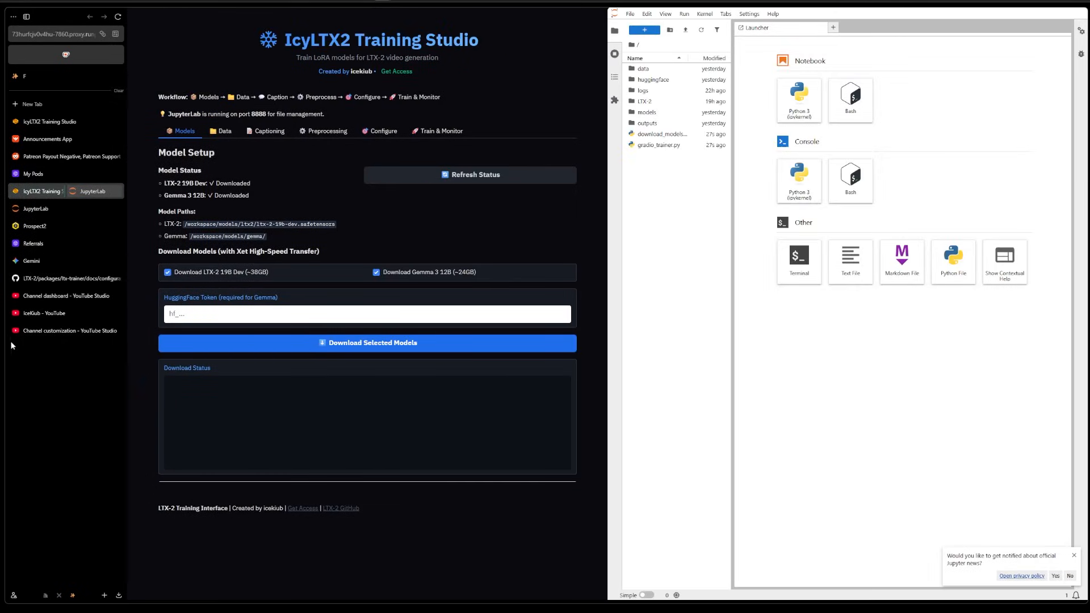
pyautogui.rightClick(58, 418)
pyautogui.click(96, 517)
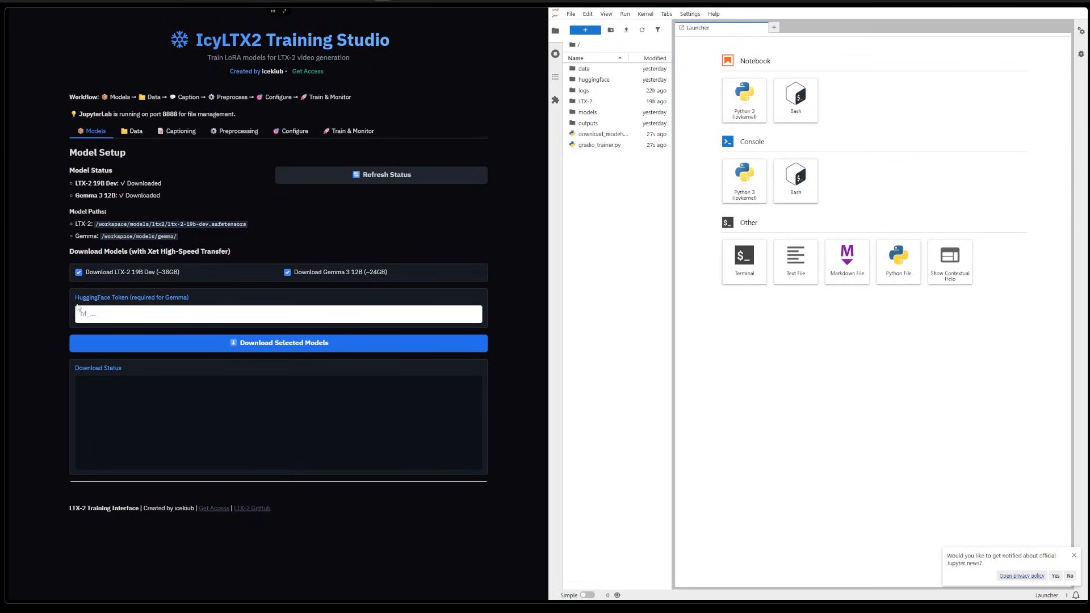
# - Focus the HuggingFace token field and dismiss the saved password suggestions
pyautogui.click(145, 315)
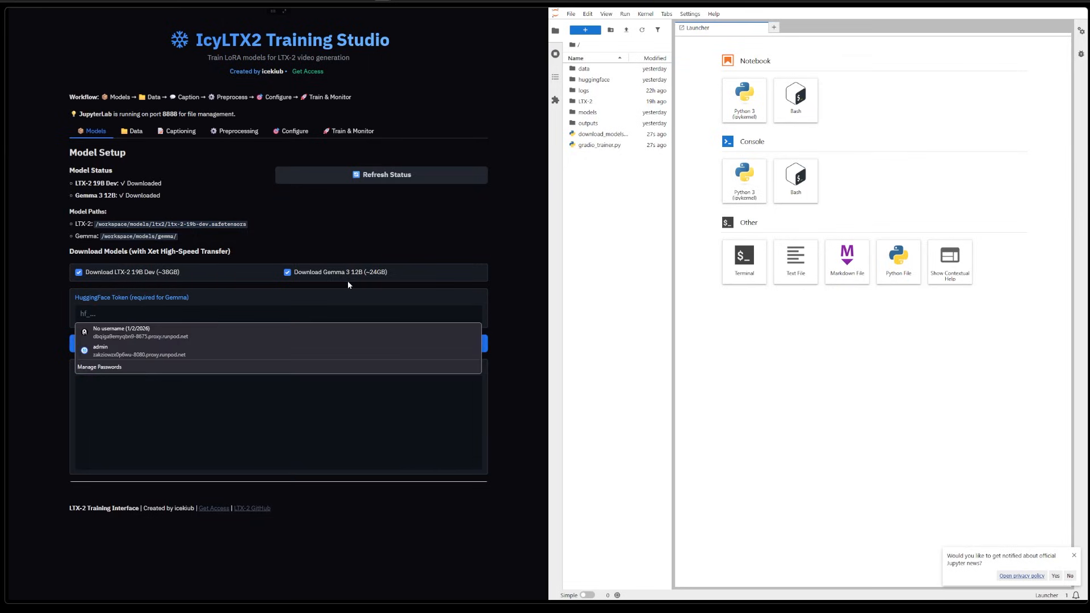
pyautogui.click(377, 237)
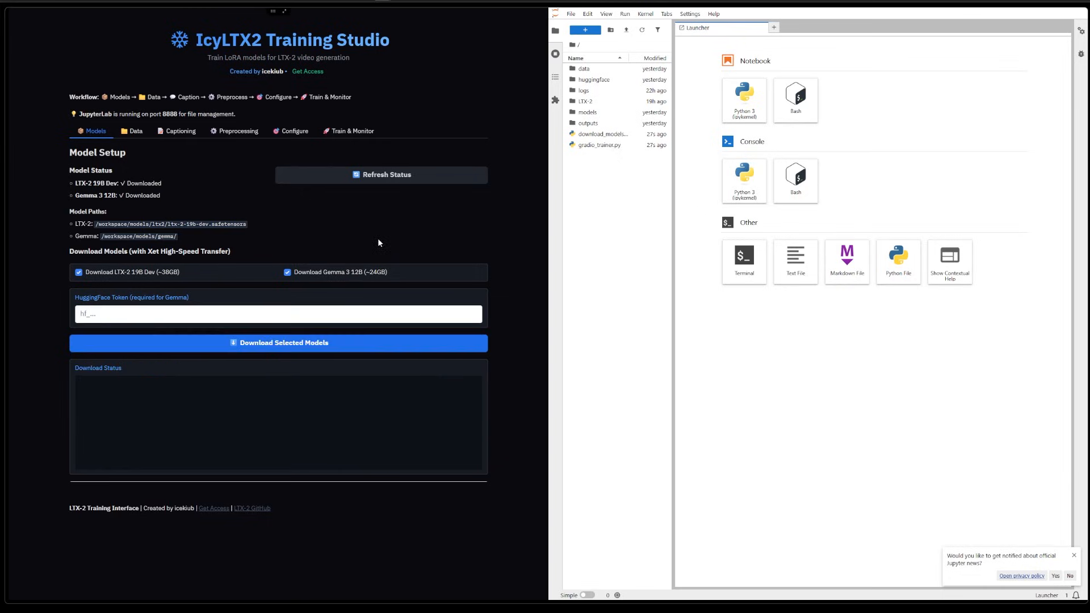
pyautogui.click(115, 312)
pyautogui.press('Escape')
# - Refresh model status to confirm Gemma 3 12B is downloaded, then go to the Dataset Library
pyautogui.moveTo(159, 196); pyautogui.dragTo(127, 194)
pyautogui.click(349, 175)
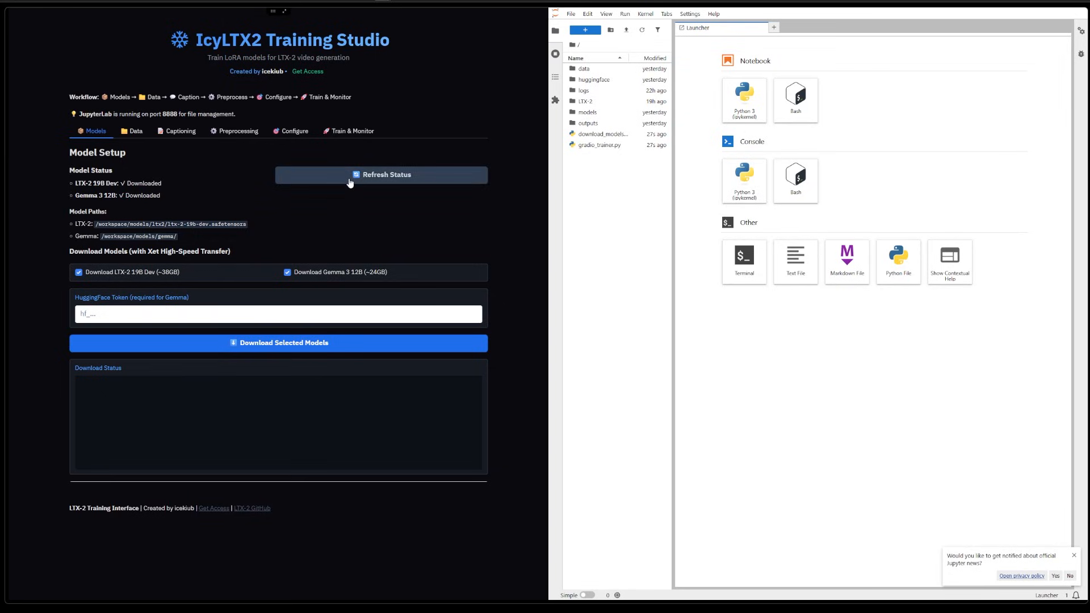
pyautogui.moveTo(169, 183)
pyautogui.mouseDown()
pyautogui.moveTo(133, 183)
pyautogui.moveTo(133, 196)
pyautogui.mouseUp()
pyautogui.click(161, 196)
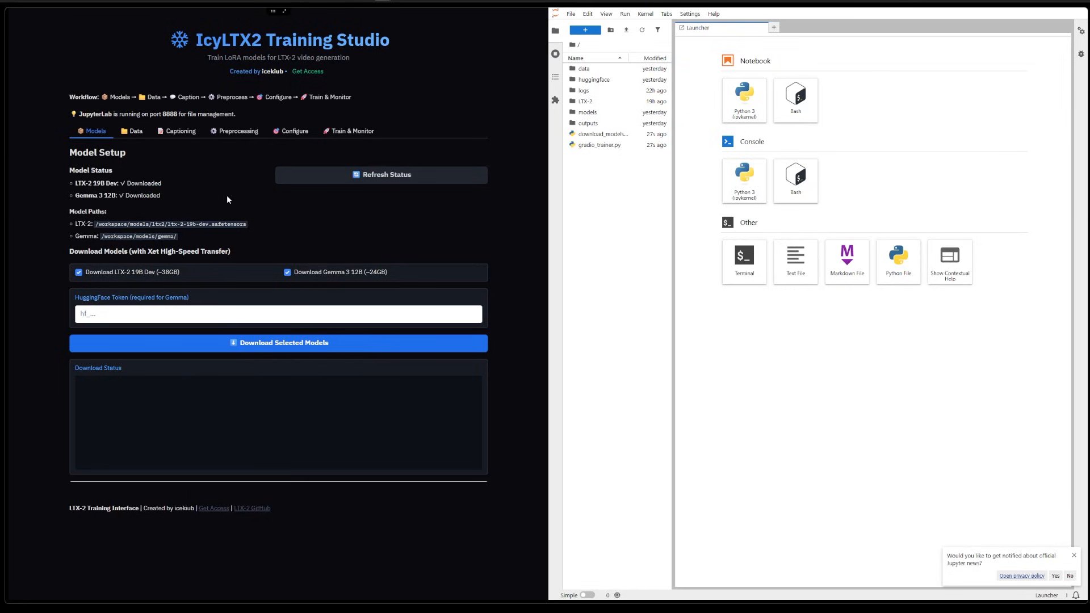
pyautogui.click(133, 131)
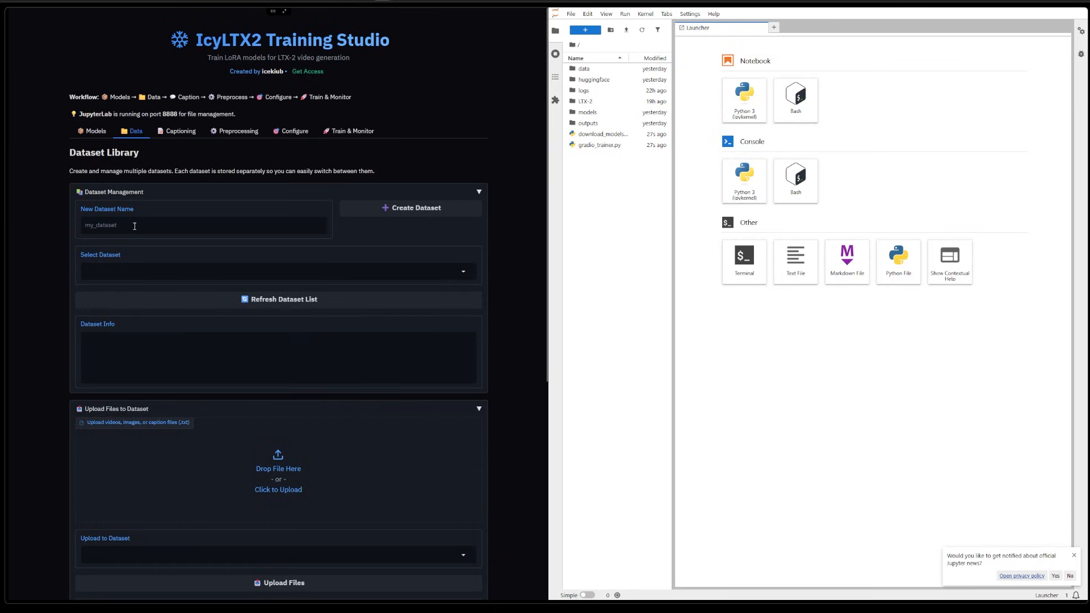
# - Create a new dataset named 'woman' and confirm it appears in the dataset list
pyautogui.click(133, 226)
pyautogui.write('e')
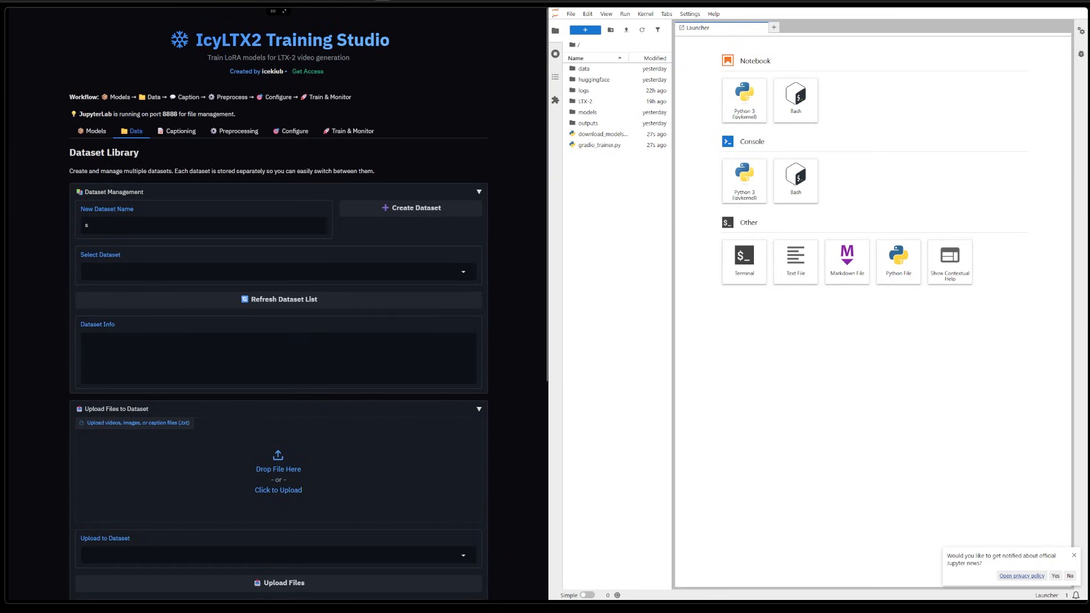
pyautogui.press('BackSpace')
pyautogui.write('woman')
pyautogui.click(415, 208)
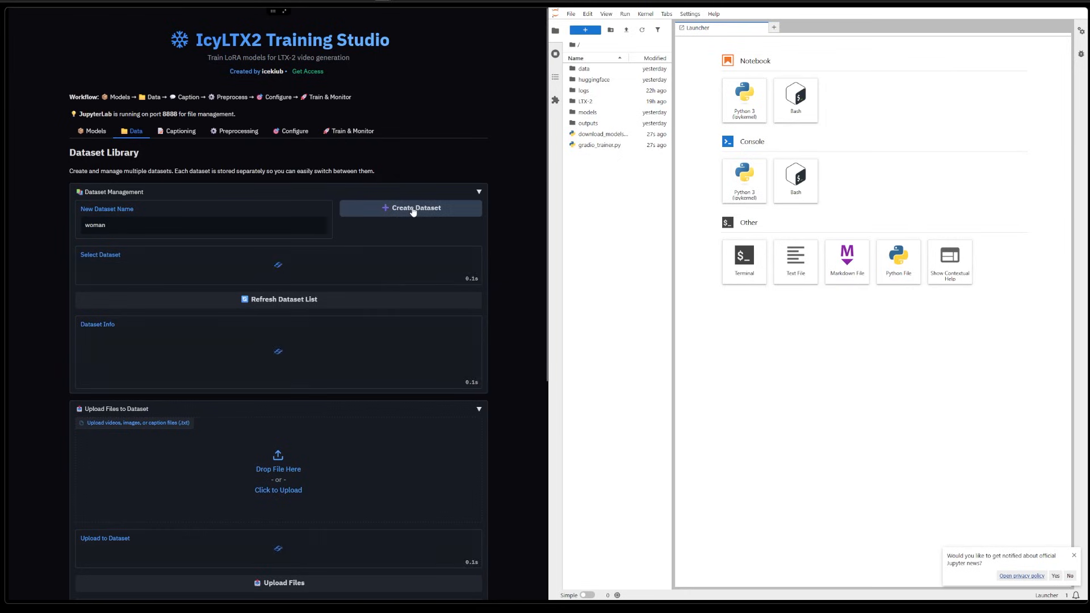
pyautogui.click(135, 272)
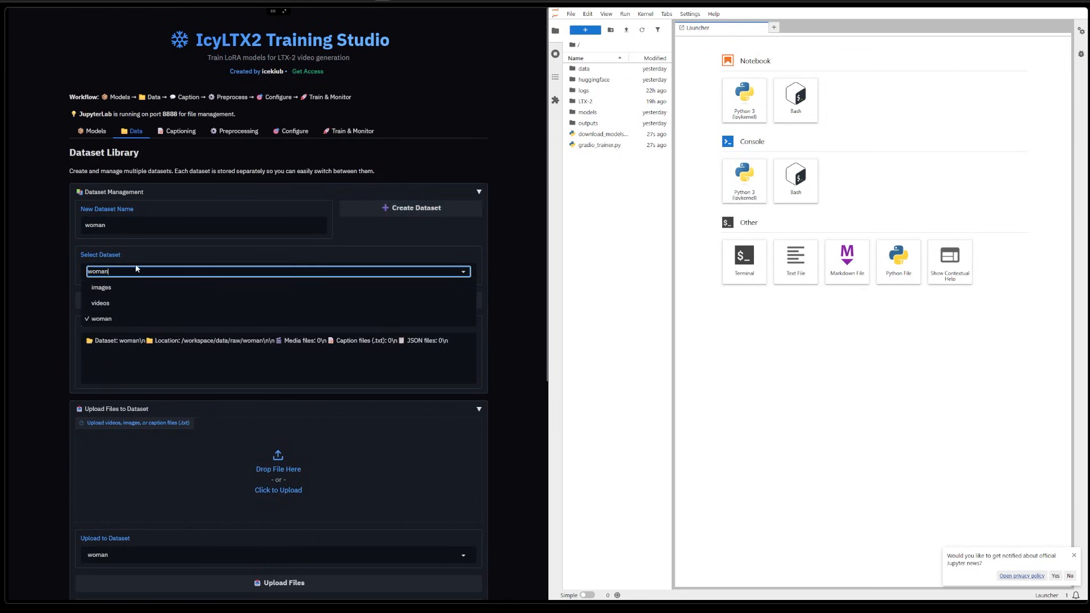
pyautogui.click(67, 309)
pyautogui.scroll(-5, 66, 336)
pyautogui.scroll(-3, 70, 325)
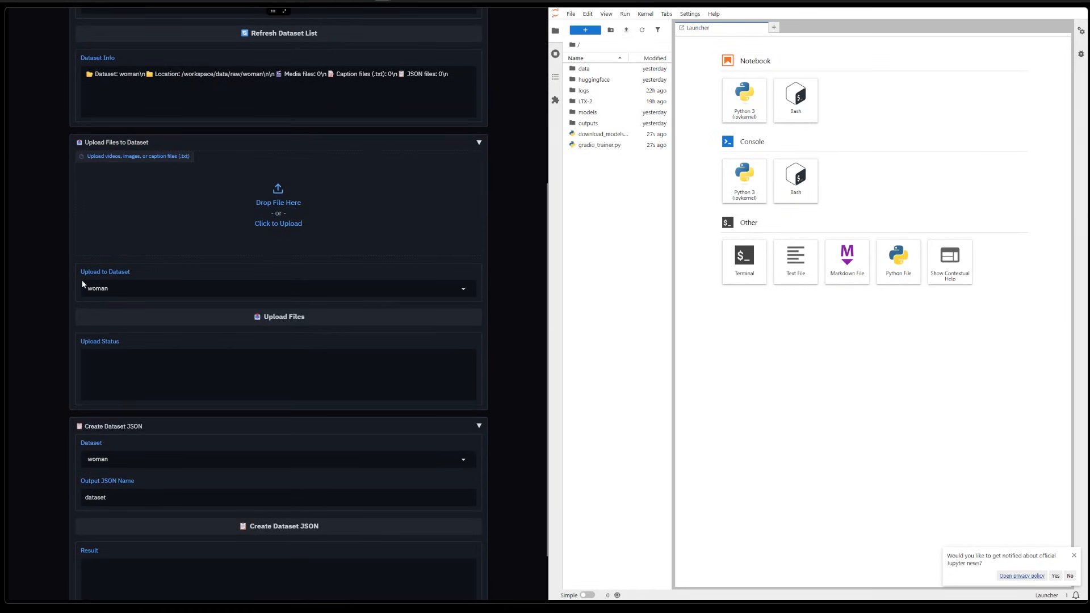
pyautogui.scroll(3, 45, 248)
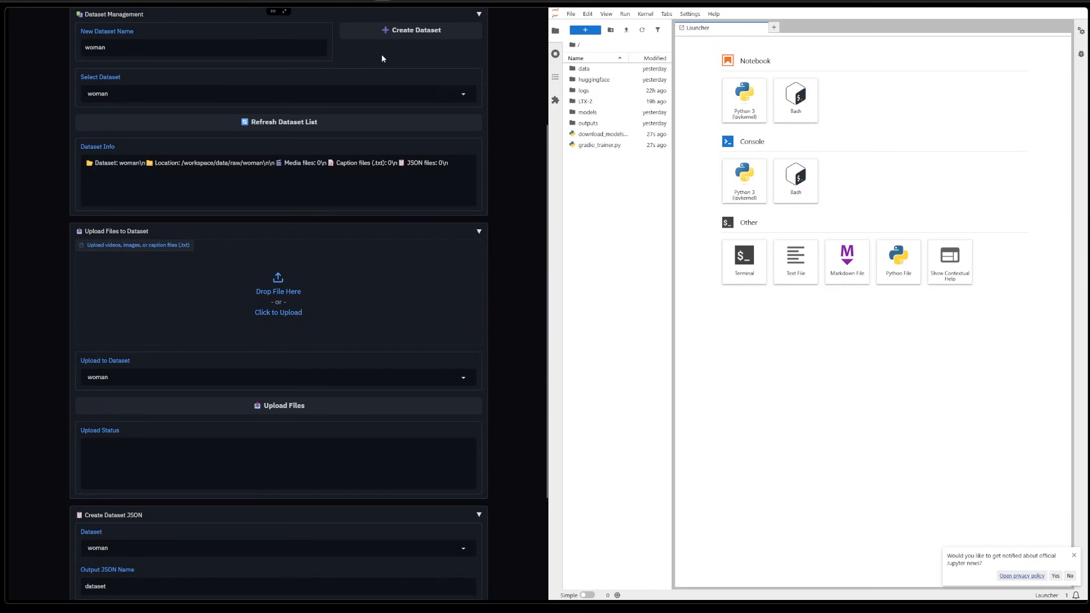
# - Add 21 image and caption files from the file manager and upload them to the woman dataset
pyautogui.click(368, 3)
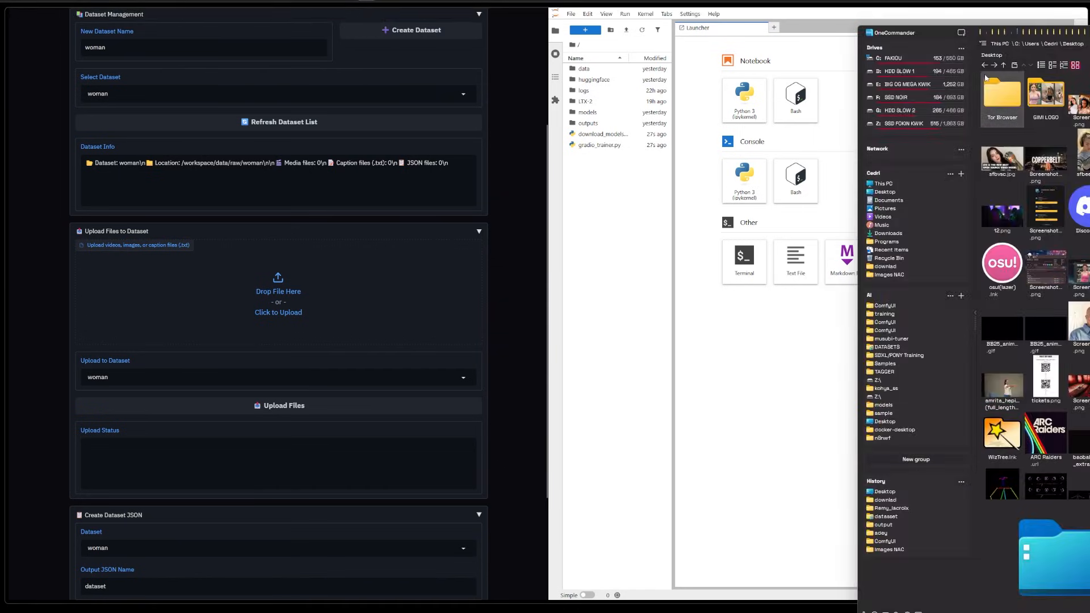
pyautogui.click(914, 38)
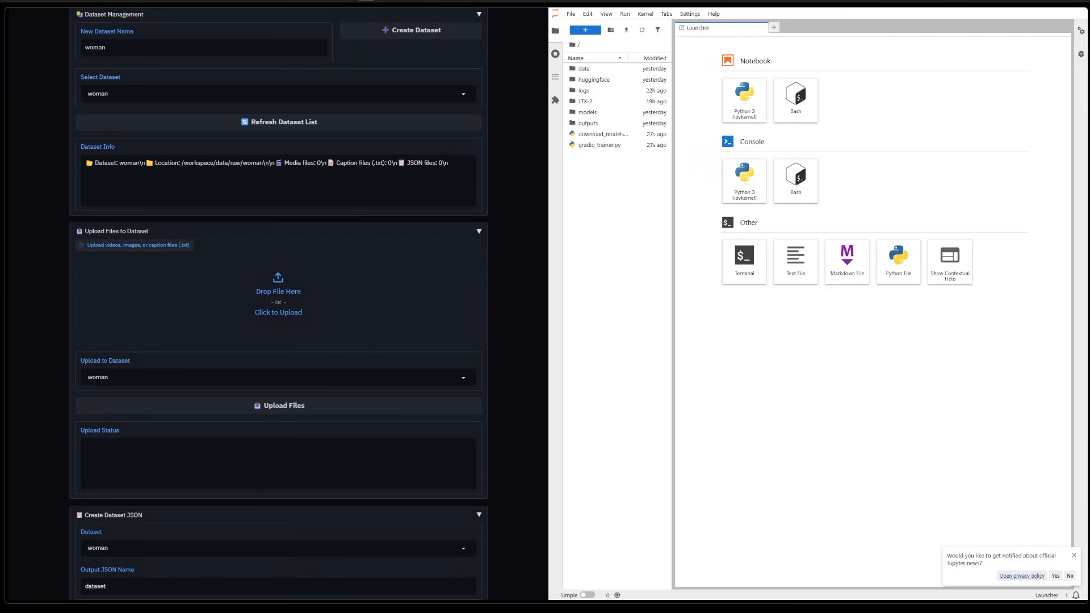
pyautogui.moveTo(176, 298); pyautogui.dragTo(189, 294)
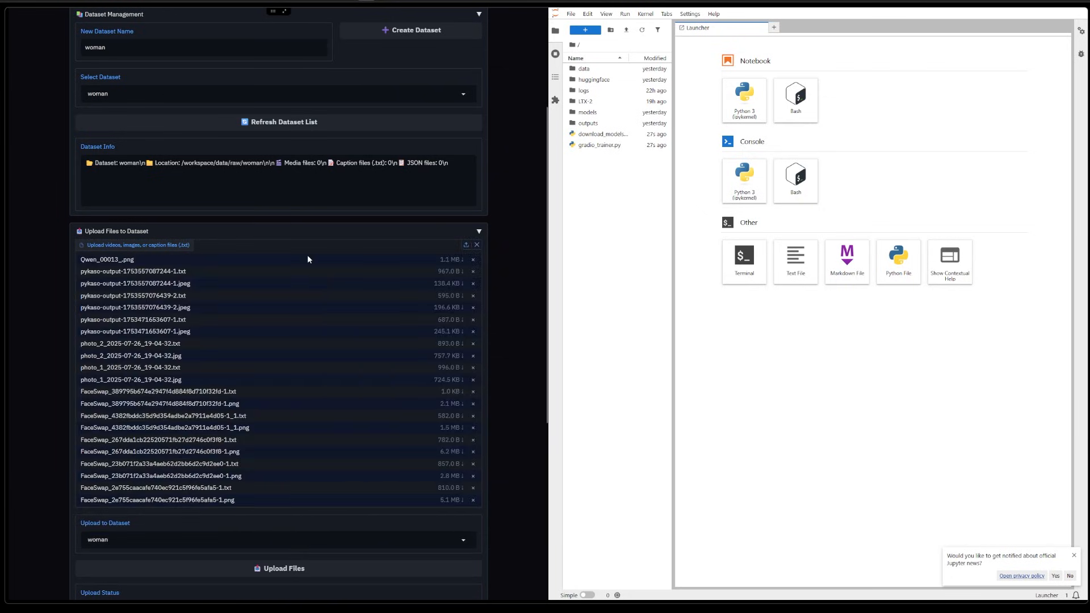
pyautogui.scroll(-2, 314, 275)
pyautogui.scroll(-2, 333, 329)
pyautogui.scroll(2, 333, 326)
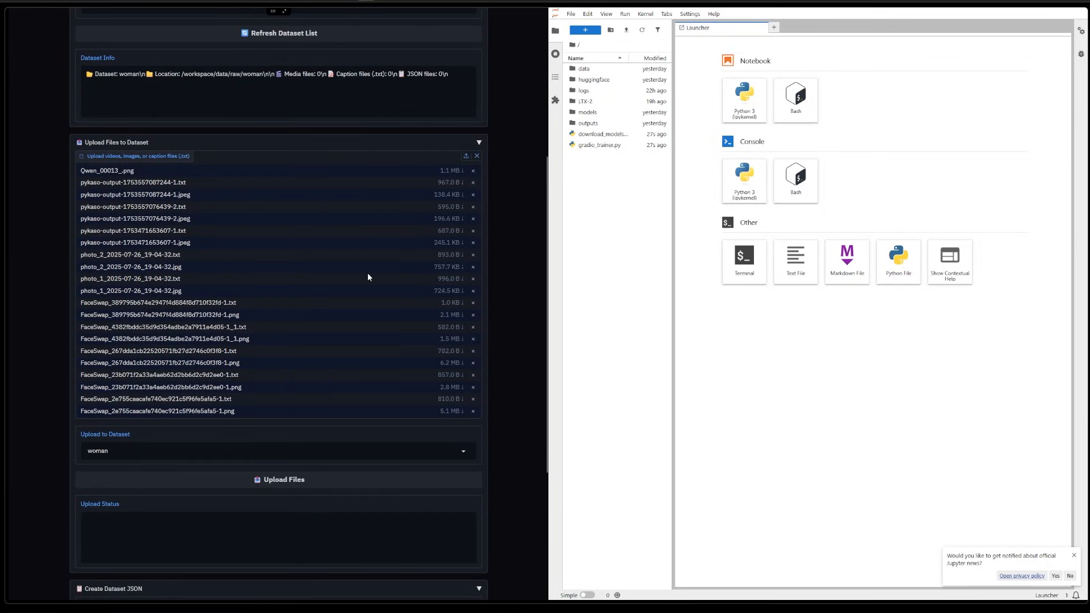
pyautogui.scroll(-3, 260, 435)
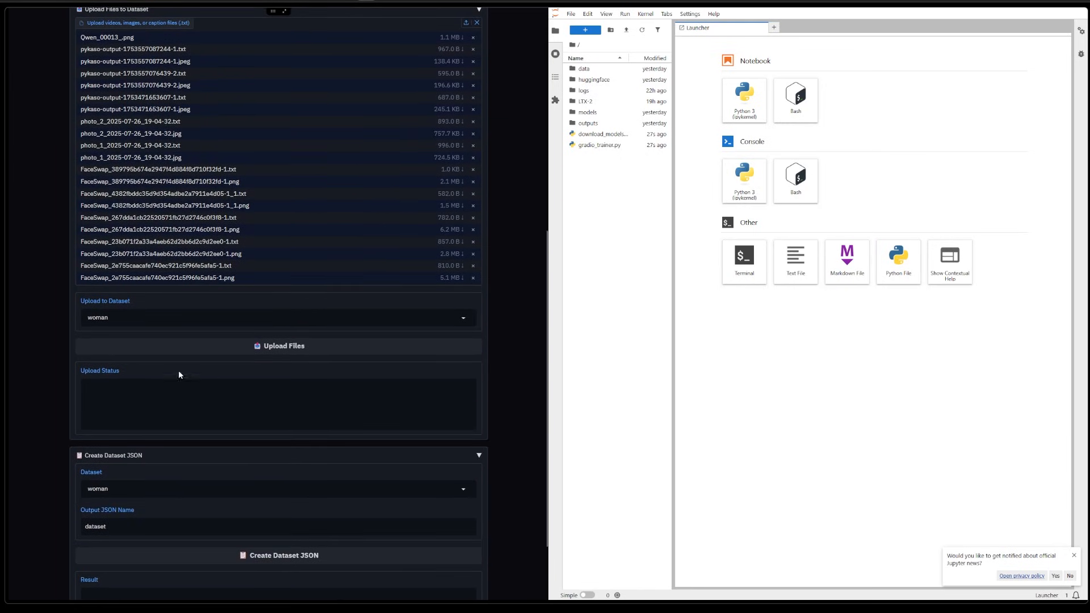
pyautogui.scroll(-3, 47, 330)
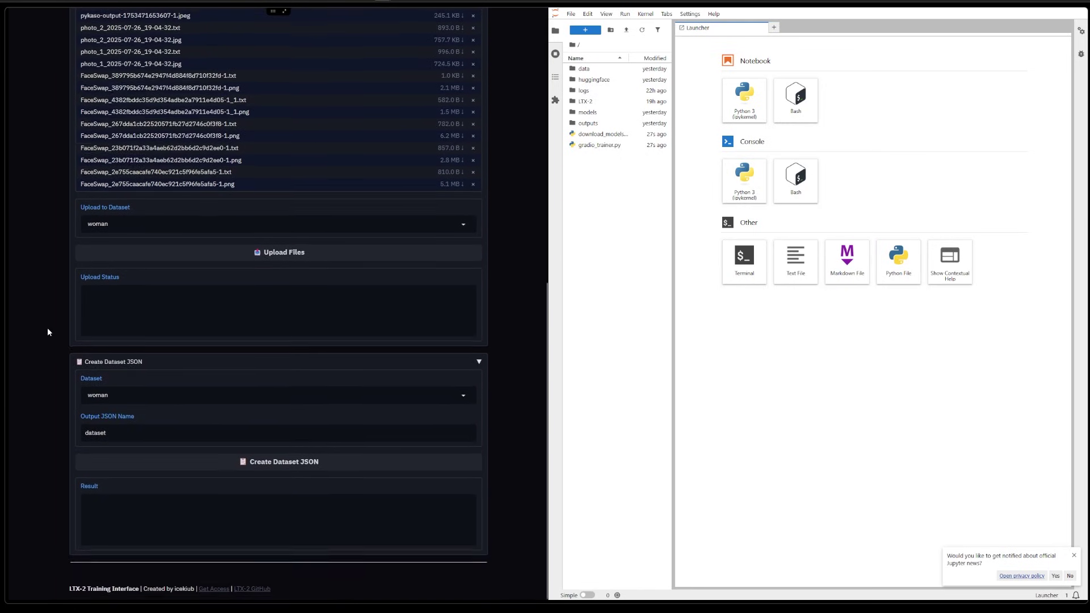
pyautogui.click(147, 257)
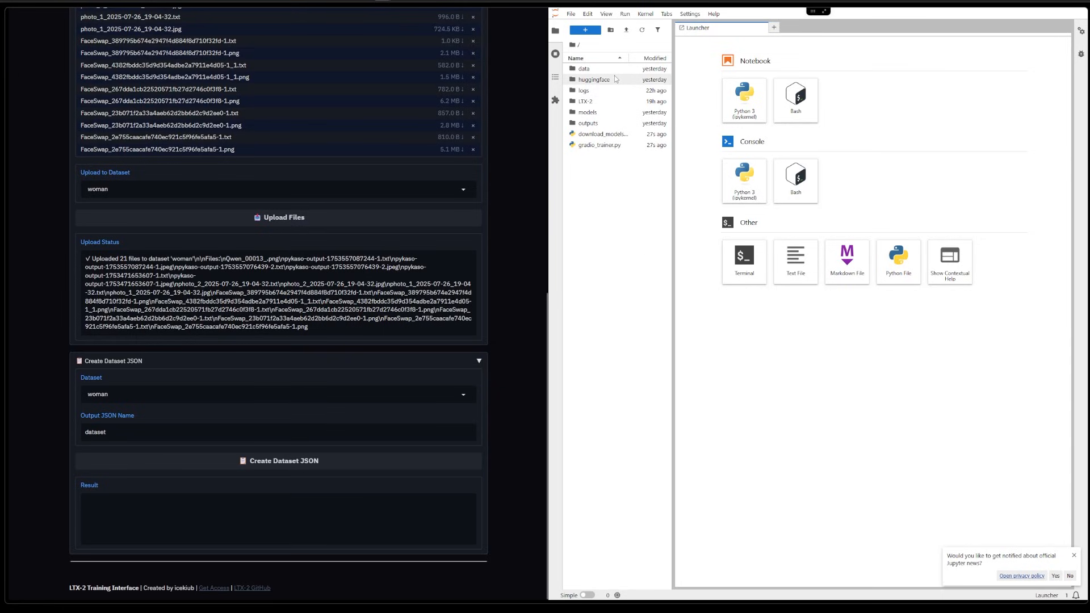
# - Browse the data folder in JupyterLab and create the woman dataset's JSON file
pyautogui.click(596, 68)
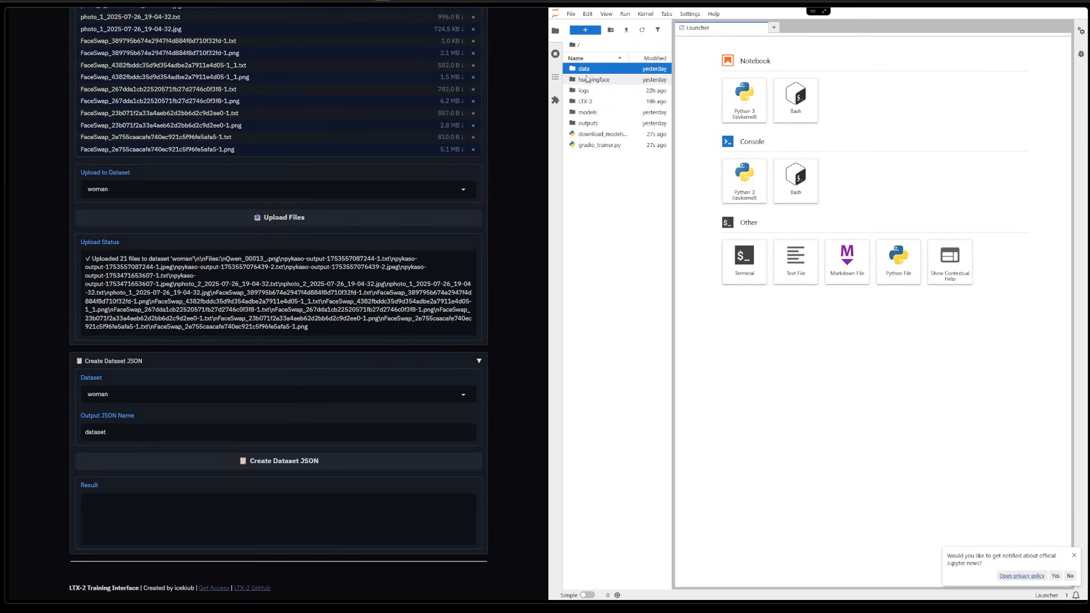
pyautogui.rightClick(587, 68)
pyautogui.press('Escape')
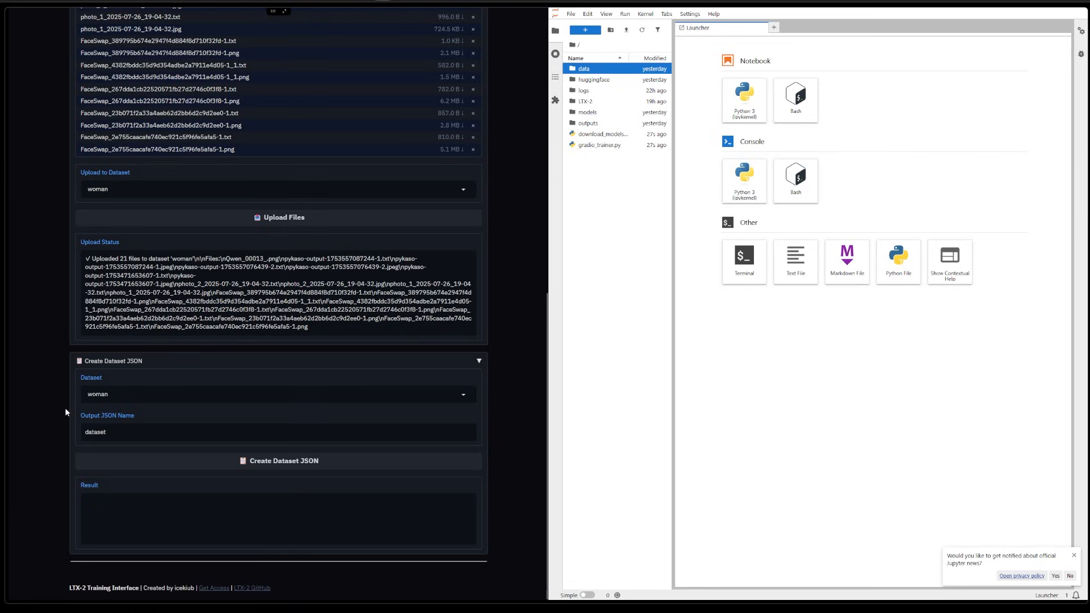
pyautogui.click(125, 395)
pyautogui.click(124, 395)
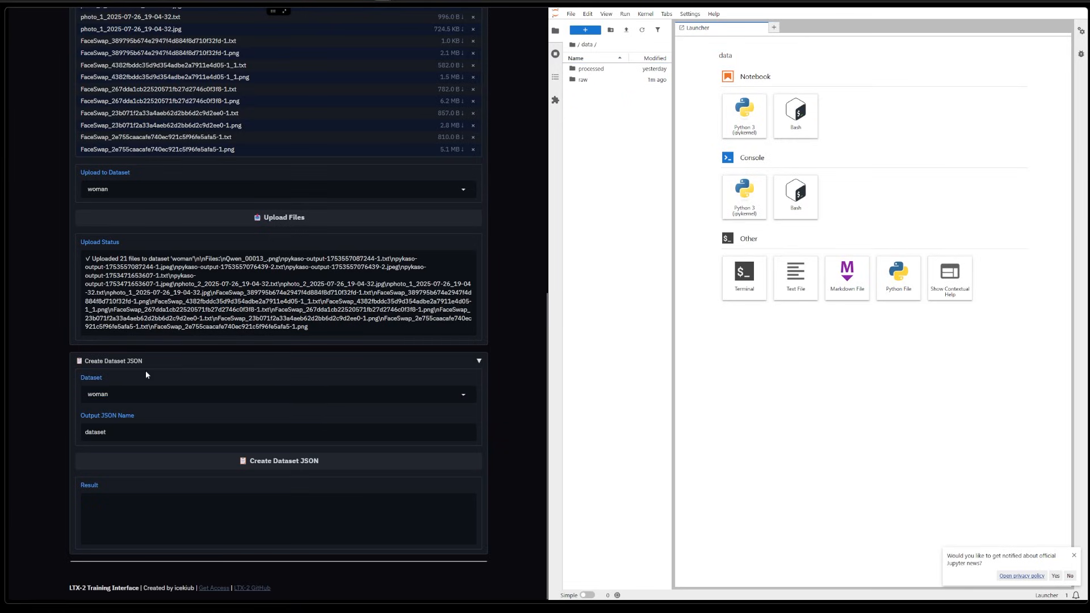
pyautogui.click(179, 461)
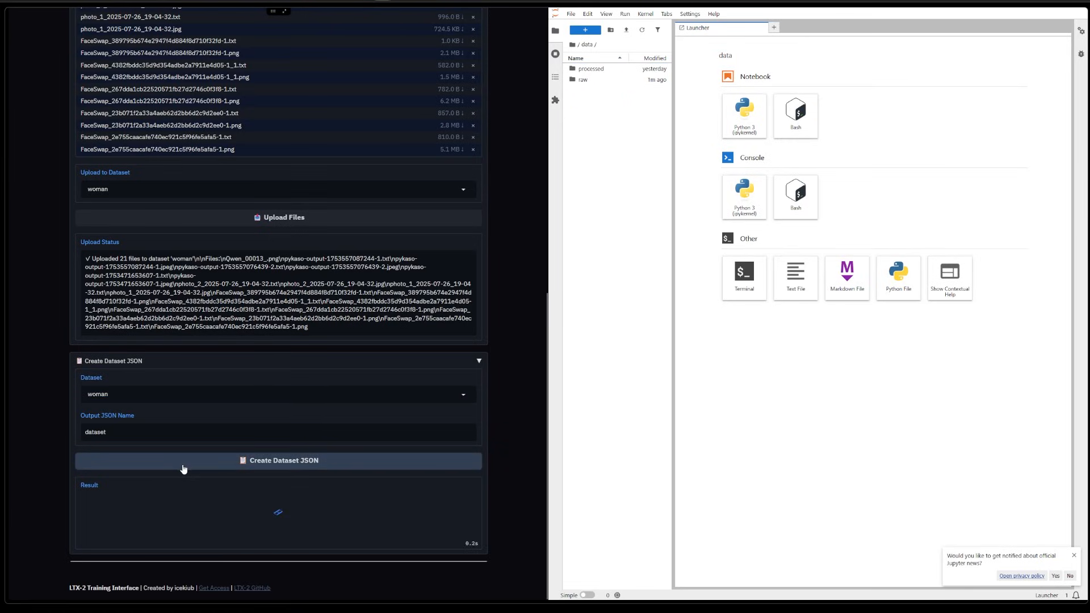
pyautogui.scroll(-2, 144, 524)
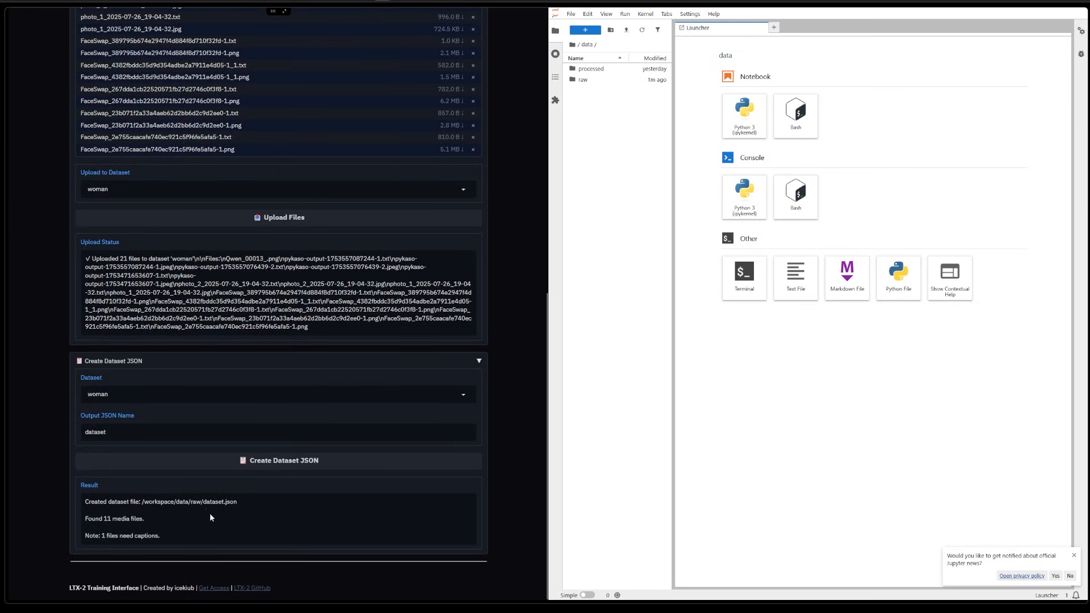
pyautogui.scroll(5, 212, 515)
pyautogui.scroll(5, 46, 348)
pyautogui.scroll(3, 47, 348)
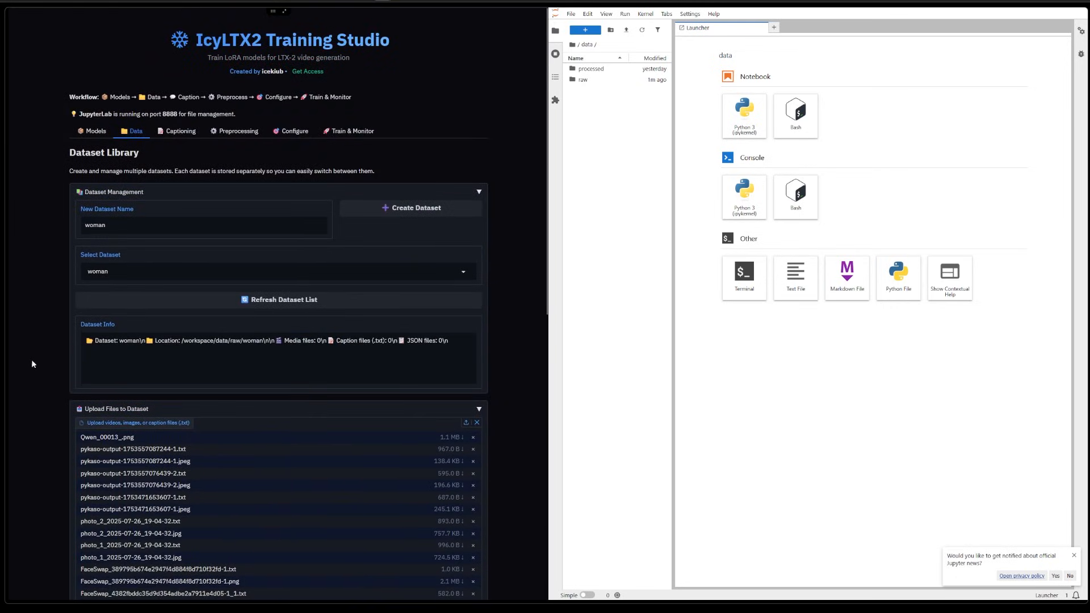
# - Switch IcyLTX2 Training Studio to the Captioning page
pyautogui.click(180, 131)
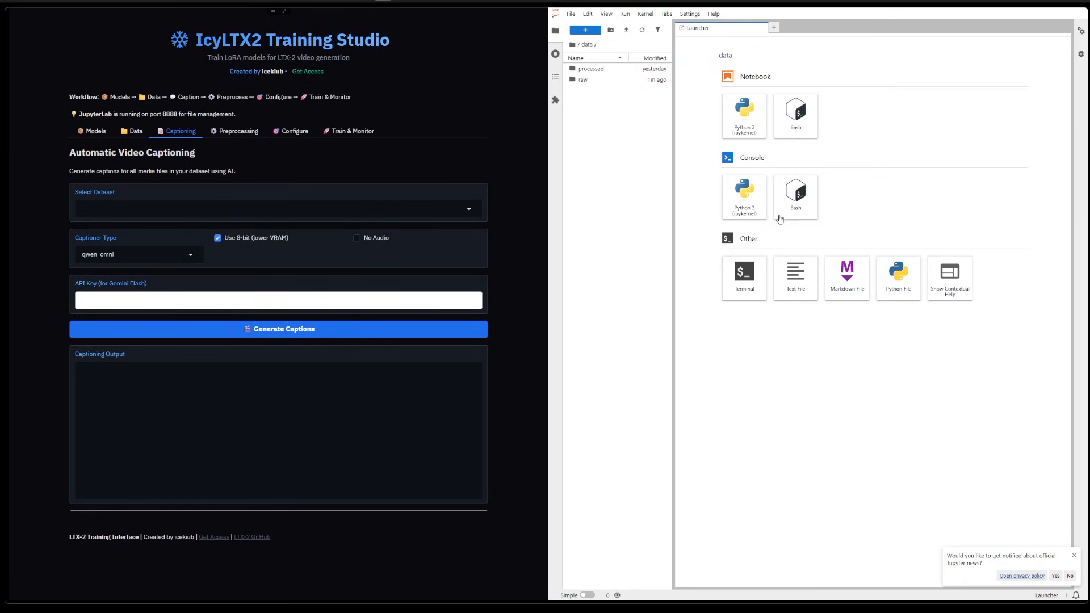
# - Browse data/raw, look inside the images folder, then go into the woman dataset folder
pyautogui.doubleClick(596, 79)
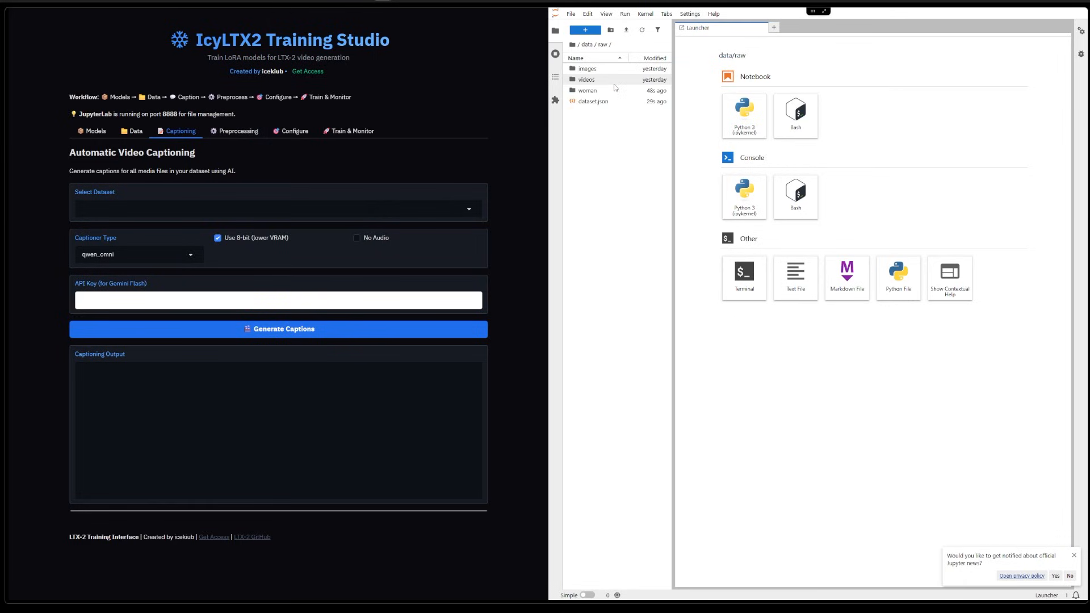
pyautogui.click(614, 69)
pyautogui.doubleClick(614, 69)
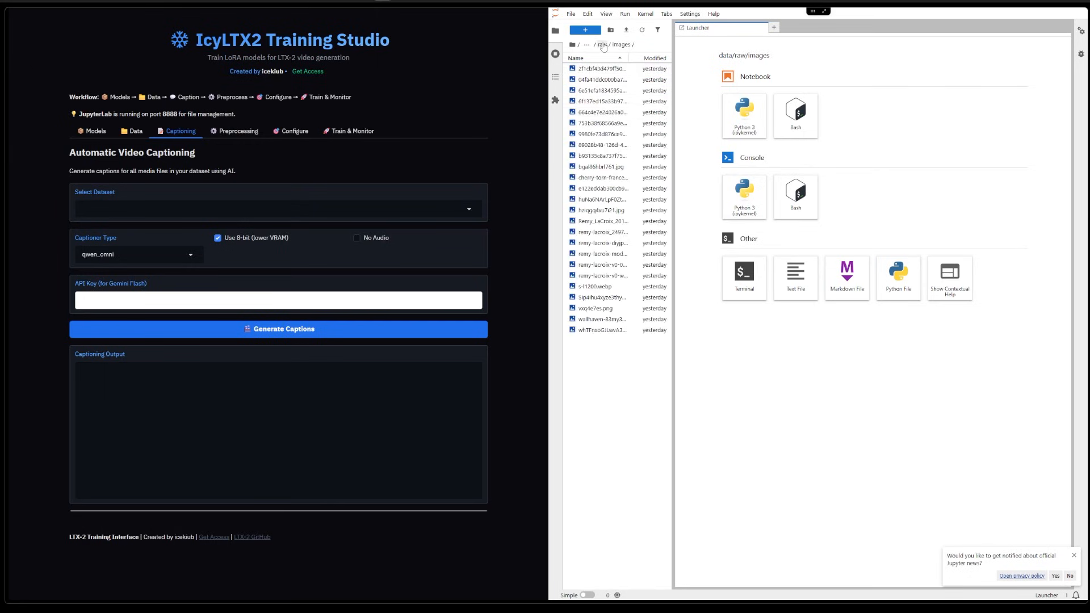
pyautogui.click(601, 44)
pyautogui.doubleClick(590, 91)
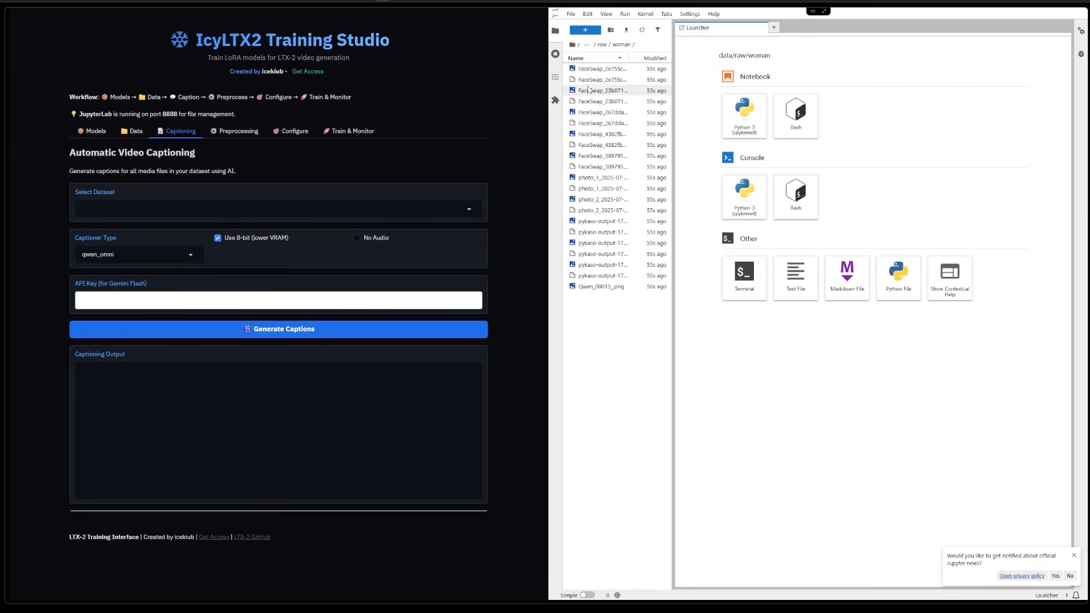
# - Preview two uploaded images from the woman folder and close both previews
pyautogui.doubleClick(601, 68)
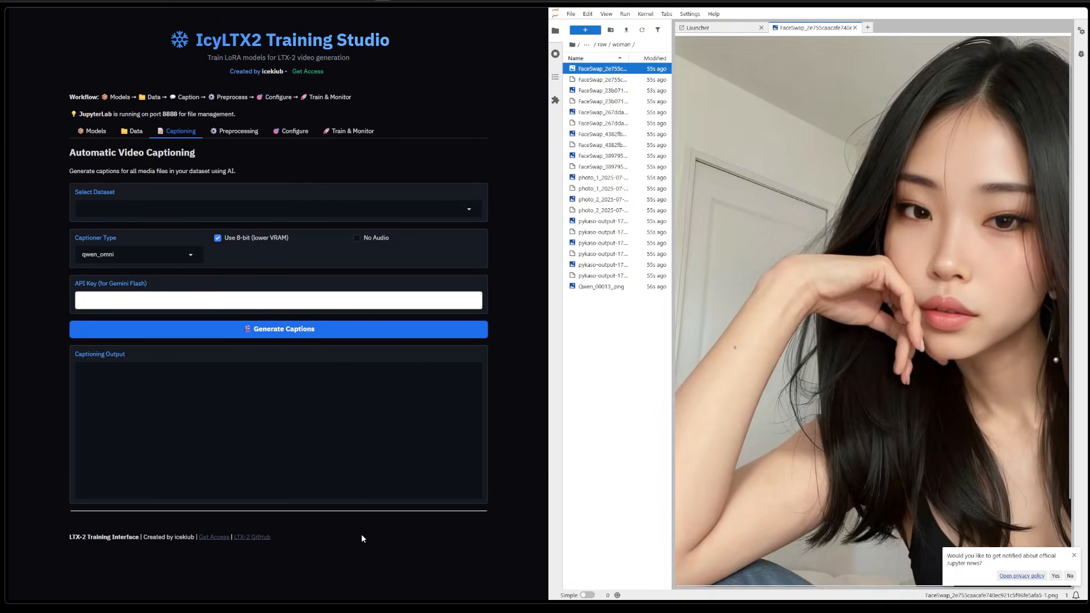
pyautogui.doubleClick(601, 112)
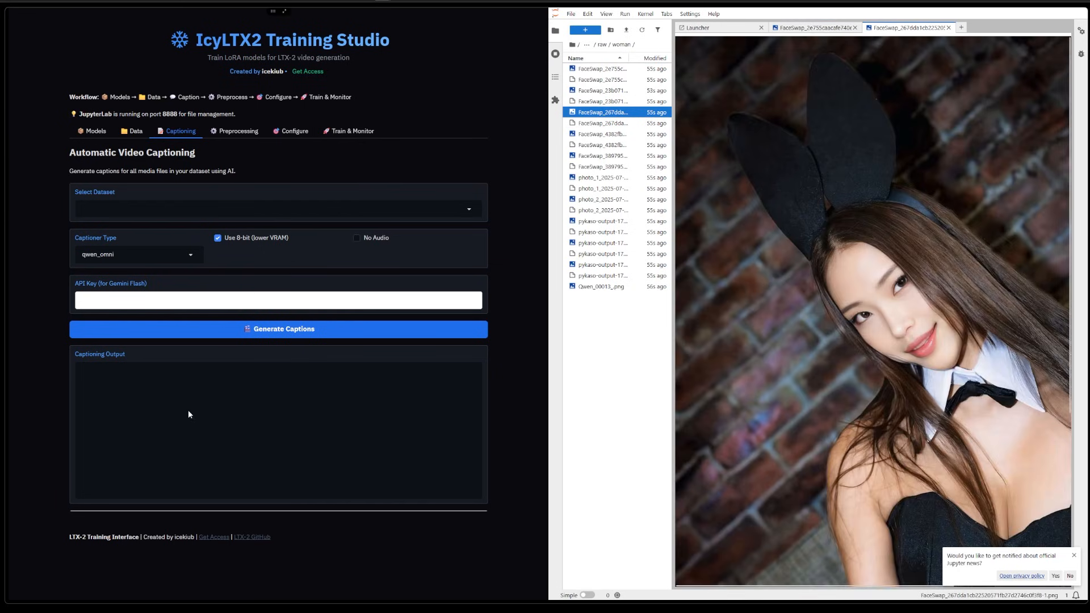
pyautogui.click(855, 27)
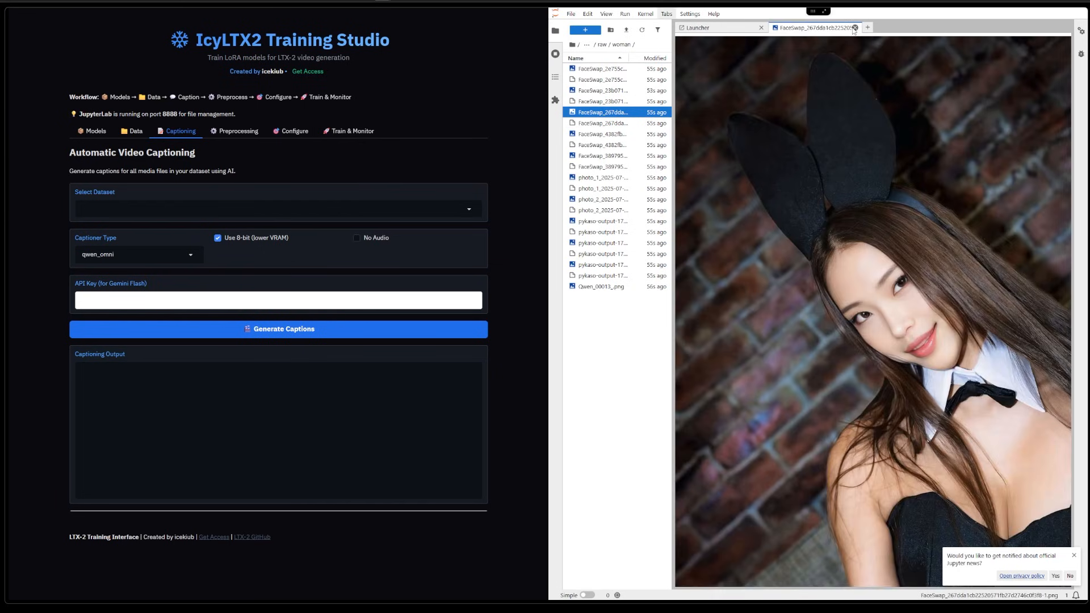
pyautogui.click(854, 27)
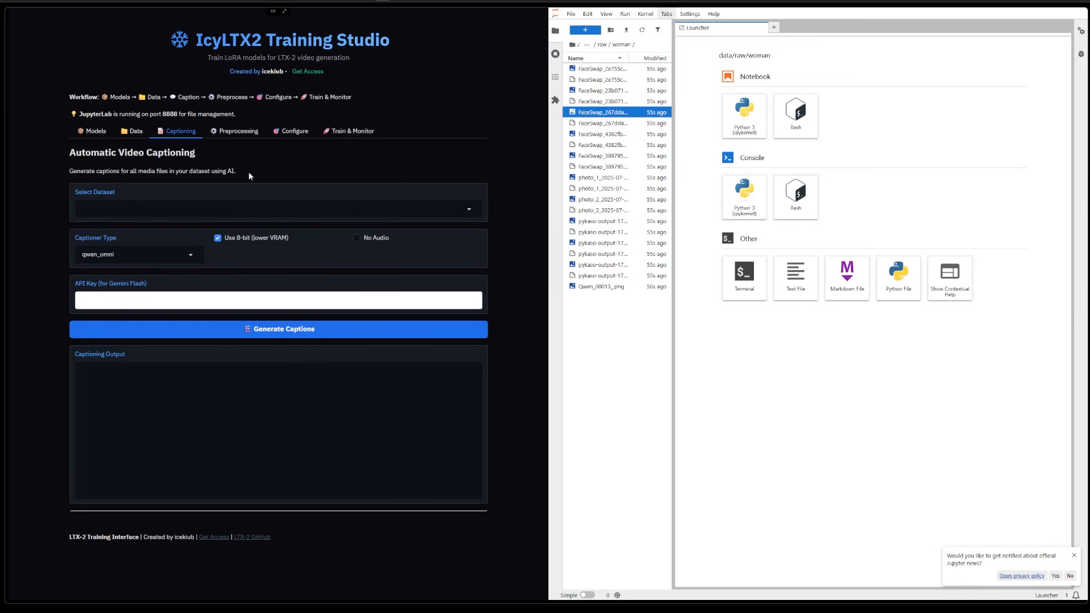
# - On the Preprocessing page for dataset.json, change the resolution buckets from 768x512x25 to 512x512x1
pyautogui.click(235, 133)
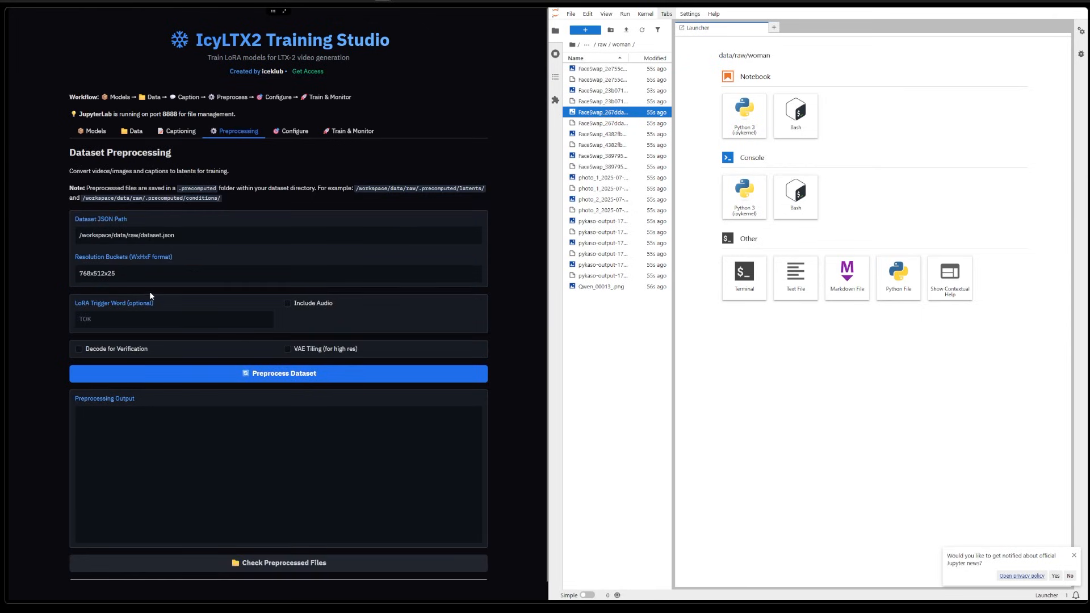
pyautogui.click(159, 237)
pyautogui.moveTo(92, 273); pyautogui.dragTo(62, 283)
pyautogui.write('512')
pyautogui.click(124, 273)
pyautogui.press('BackSpace')
pyautogui.press('BackSpace')
pyautogui.write('12')
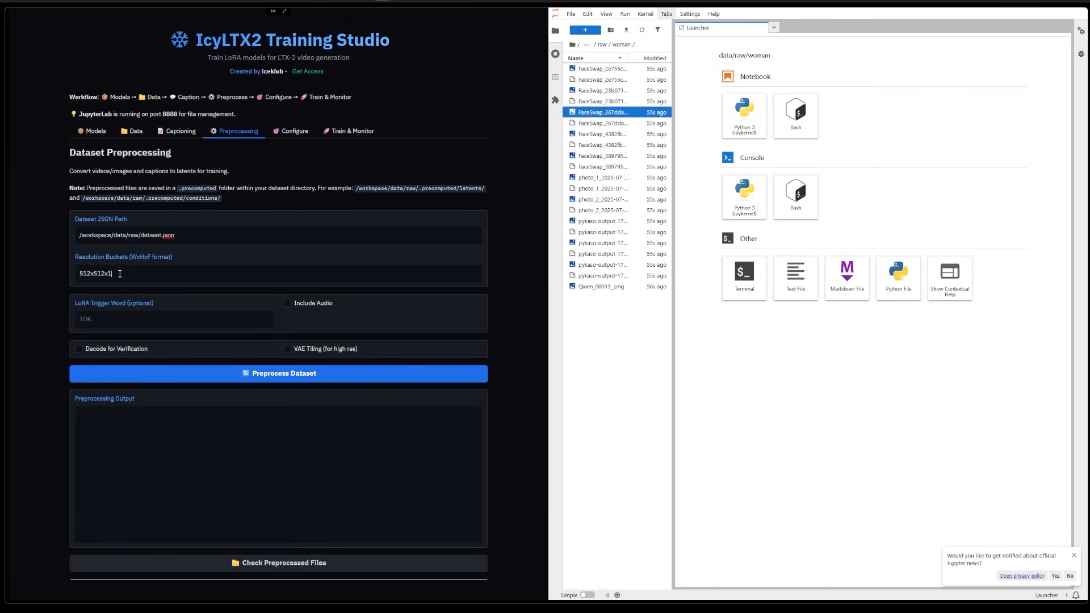
pyautogui.write('25')
pyautogui.moveTo(116, 274); pyautogui.dragTo(109, 273)
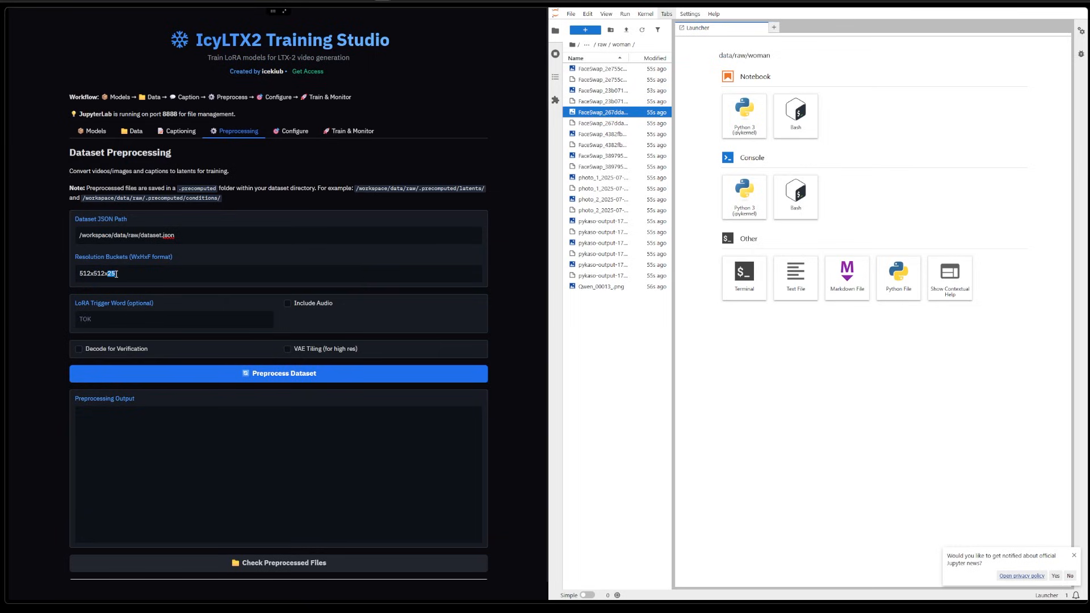
pyautogui.click(142, 273)
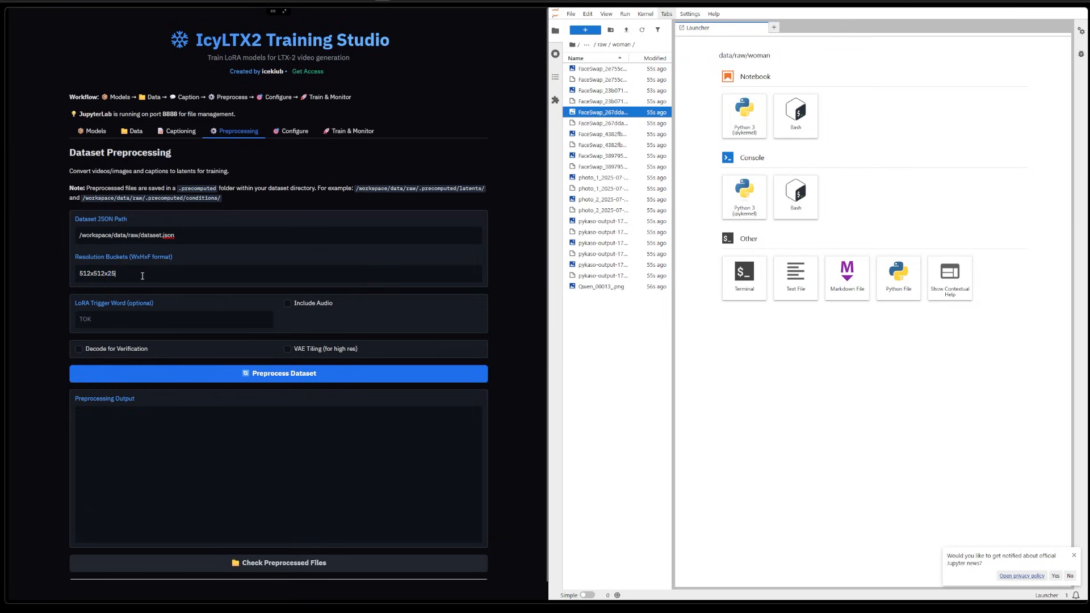
# - Enter trigger word r4my and start preprocessing the dataset
pyautogui.click(150, 317)
pyautogui.write('r4')
pyautogui.write('m')
pyautogui.write('y')
pyautogui.scroll(-1, 23, 287)
pyautogui.click(159, 360)
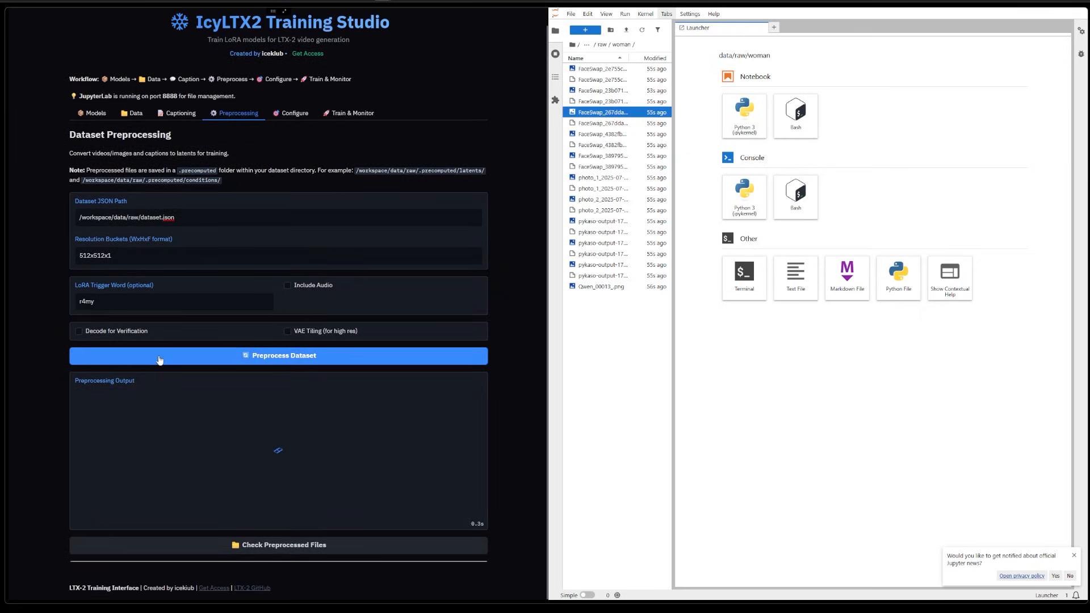
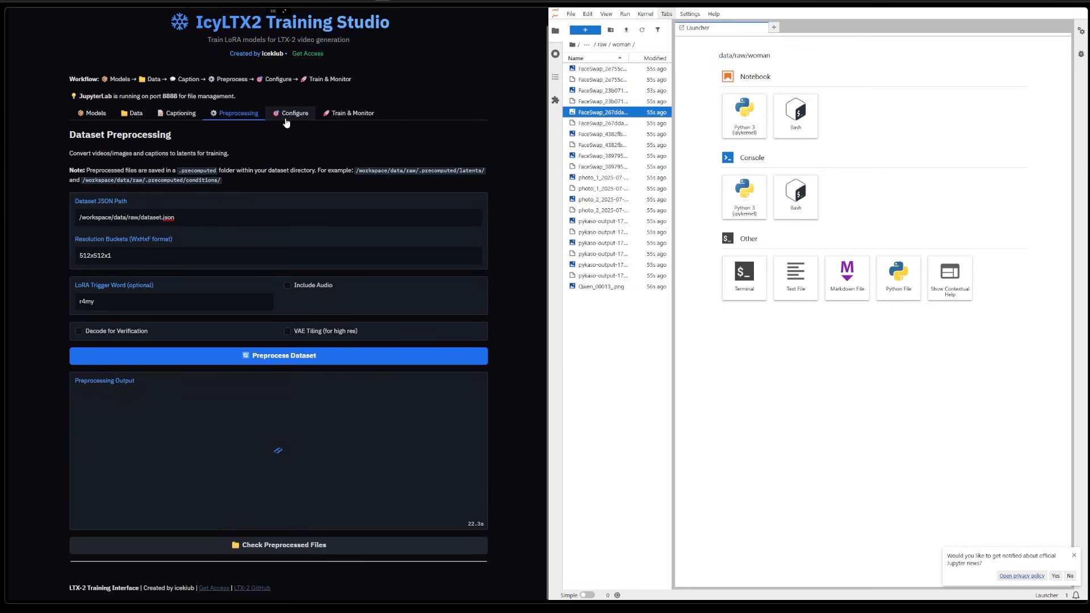
# - On the Configure page, lower Total Steps from 3000 to 2600
pyautogui.click(290, 113)
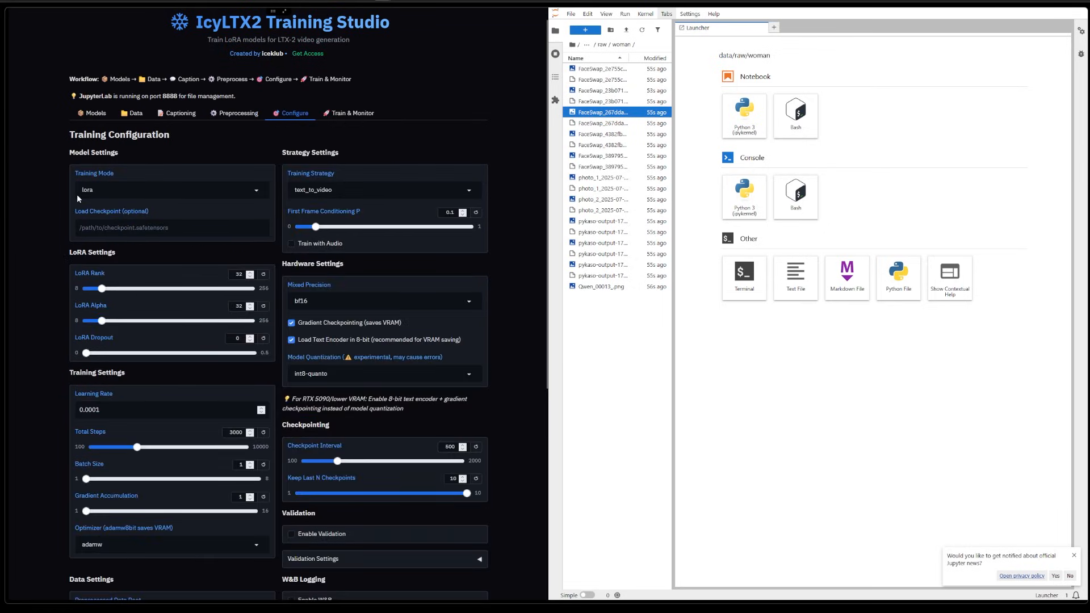
pyautogui.scroll(-3, 77, 194)
pyautogui.scroll(-1, 63, 201)
pyautogui.scroll(4, 52, 205)
pyautogui.scroll(-3, 197, 189)
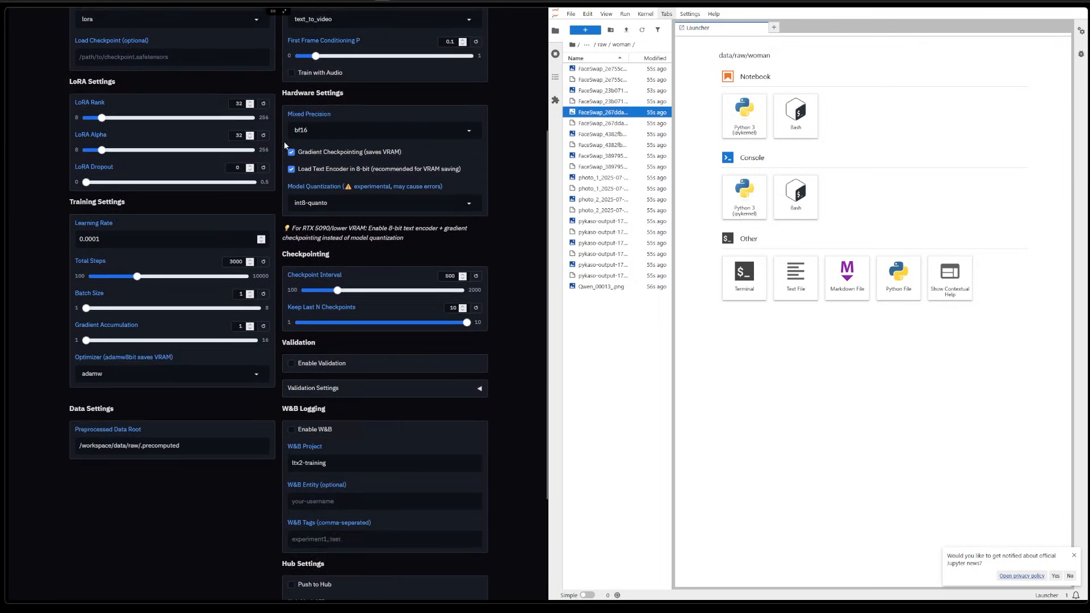
pyautogui.scroll(2, 224, 223)
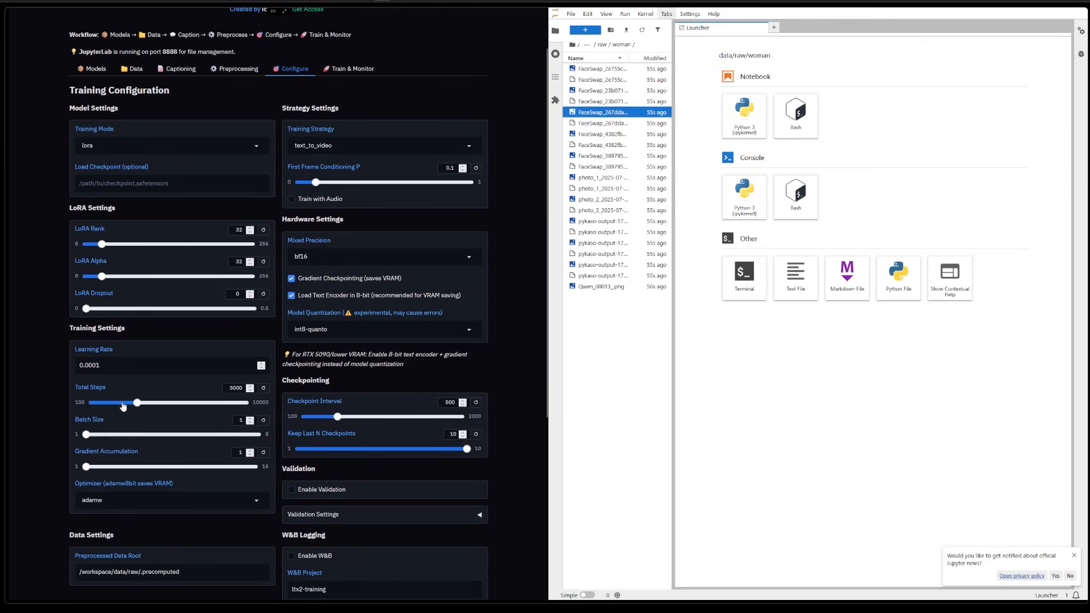
pyautogui.scroll(-1, 141, 360)
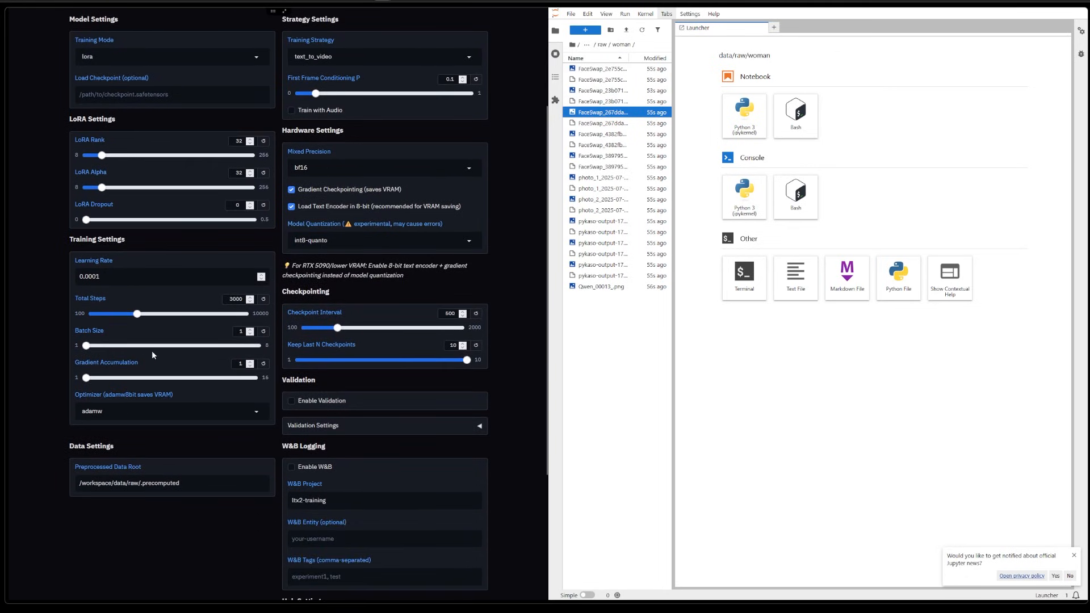
pyautogui.scroll(2, 340, 336)
pyautogui.scroll(2, 340, 336)
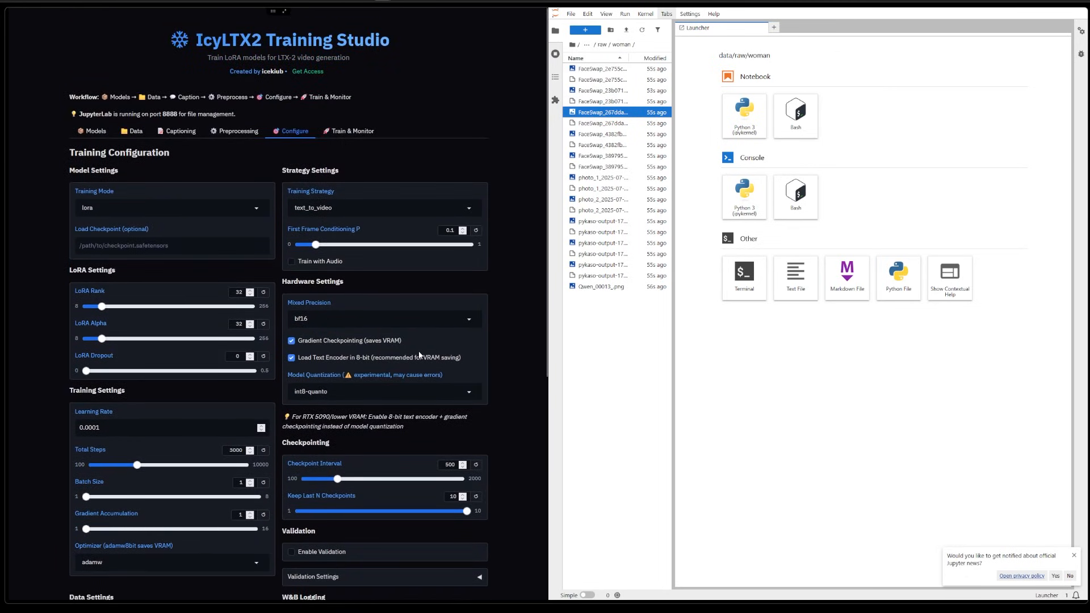
pyautogui.scroll(-4, 170, 391)
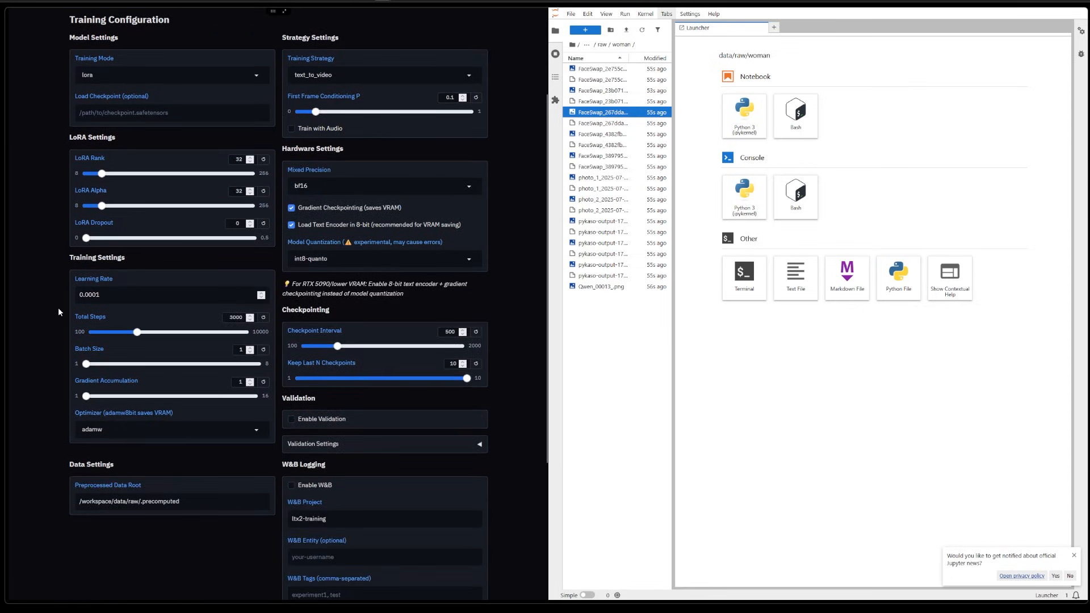
pyautogui.click(117, 295)
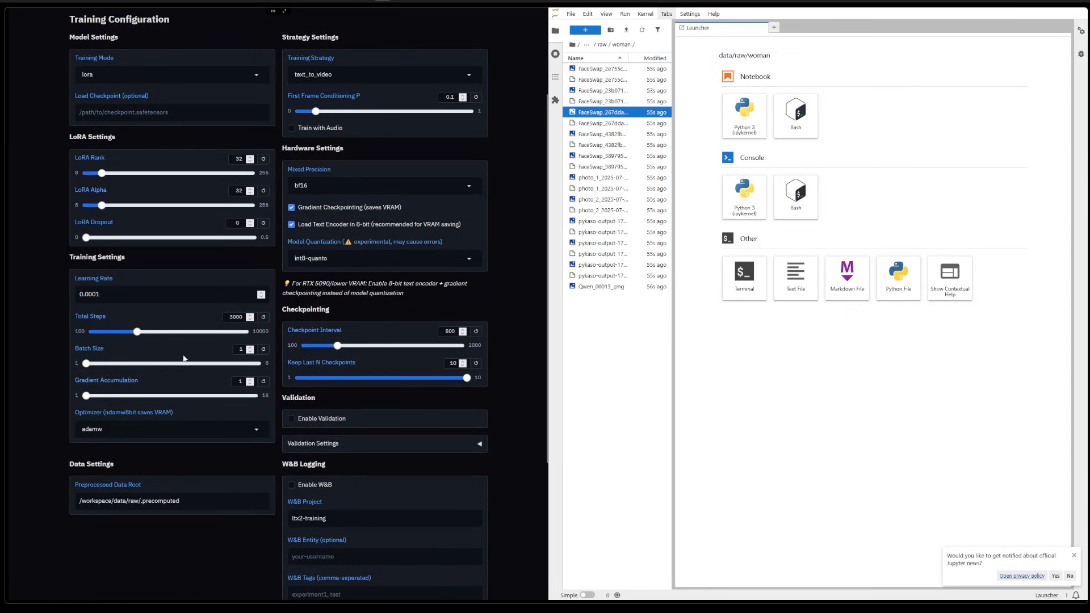
pyautogui.moveTo(137, 332)
pyautogui.mouseDown()
pyautogui.moveTo(125, 332)
pyautogui.moveTo(137, 332)
pyautogui.mouseUp()
pyautogui.moveTo(138, 332); pyautogui.dragTo(129, 332)
# - Keep adamw optimizer, text_to_video strategy and bf16 mixed precision after reviewing the dropdowns
pyautogui.click(133, 429)
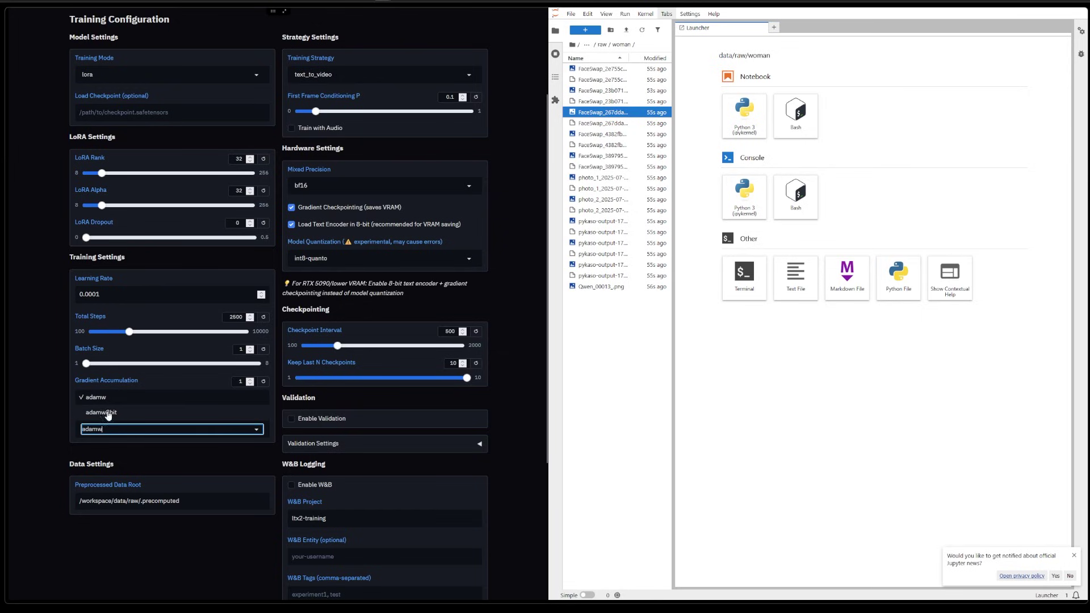
pyautogui.click(54, 418)
pyautogui.scroll(-1, 131, 463)
pyautogui.scroll(5, 131, 463)
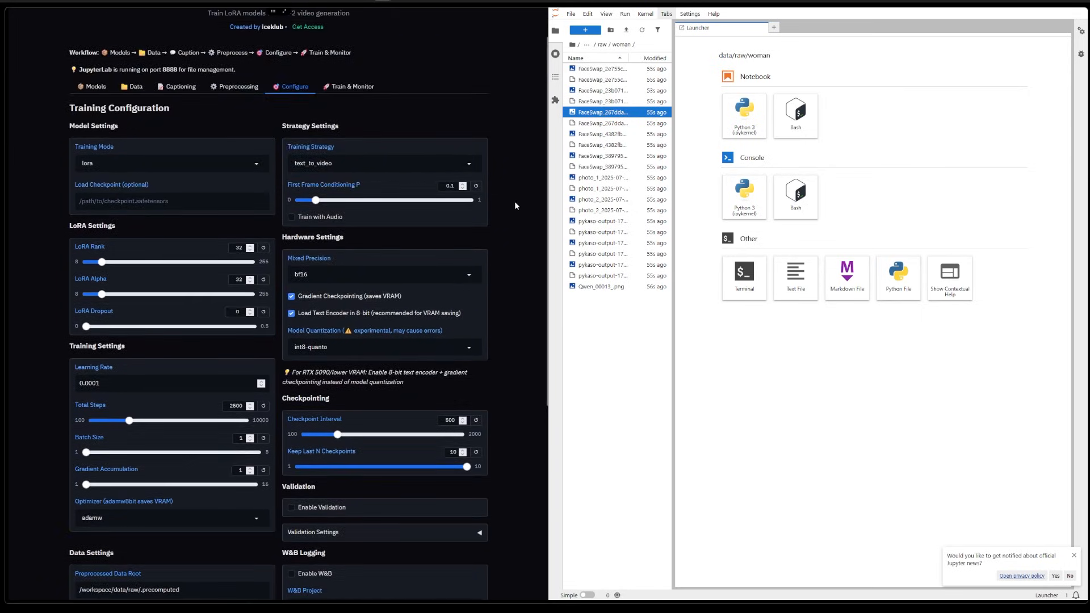
pyautogui.scroll(1, 515, 201)
pyautogui.click(338, 207)
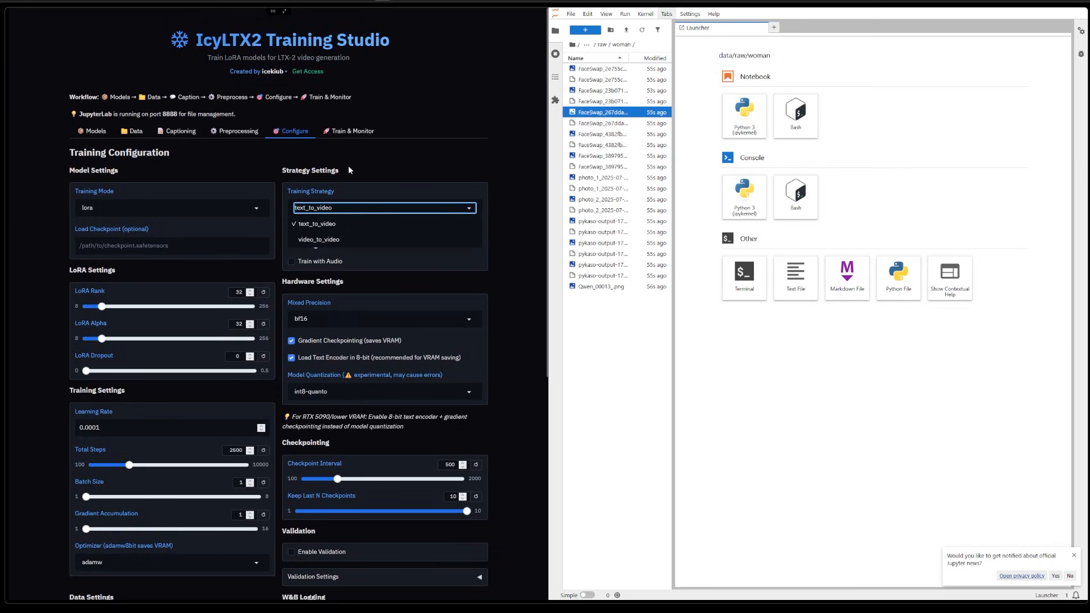
pyautogui.click(396, 179)
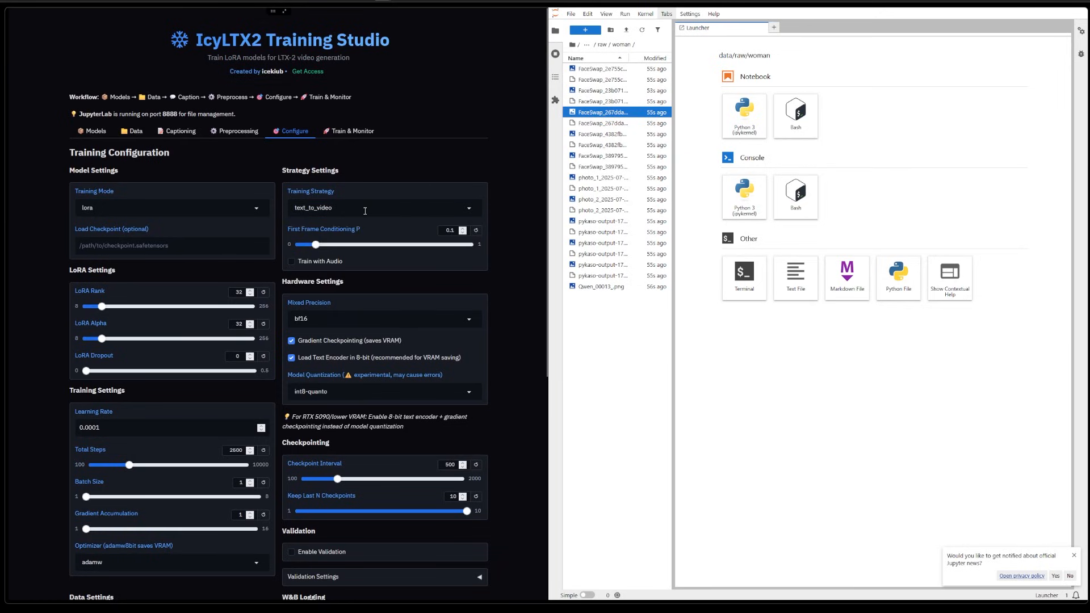
pyautogui.click(319, 321)
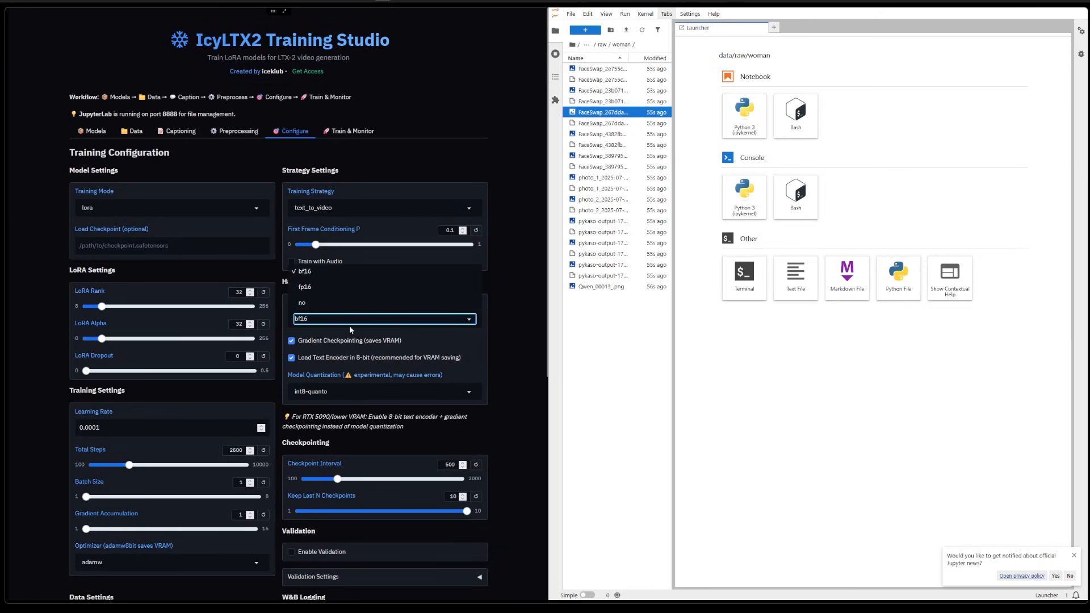
pyautogui.click(491, 340)
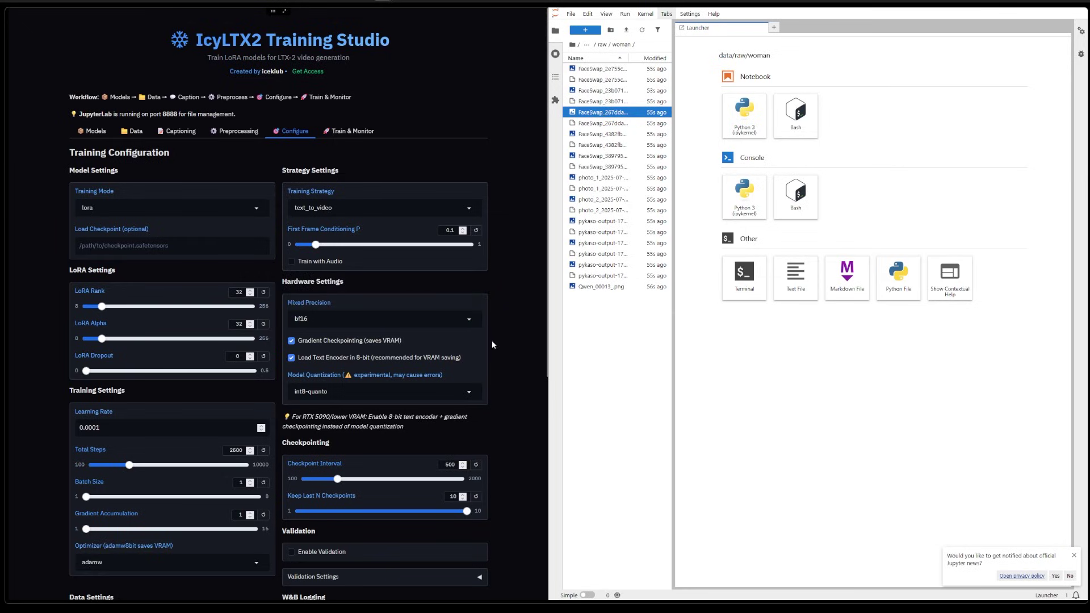
# - Turn off loading the text encoder in 8-bit and clear Model Quantization
pyautogui.click(292, 358)
pyautogui.click(344, 394)
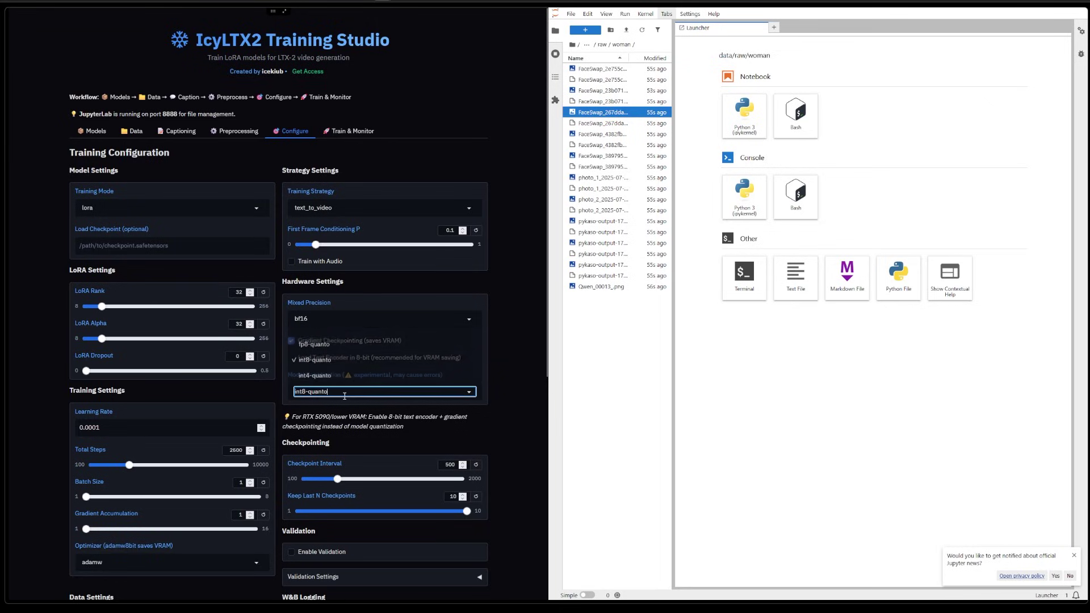
pyautogui.click(338, 335)
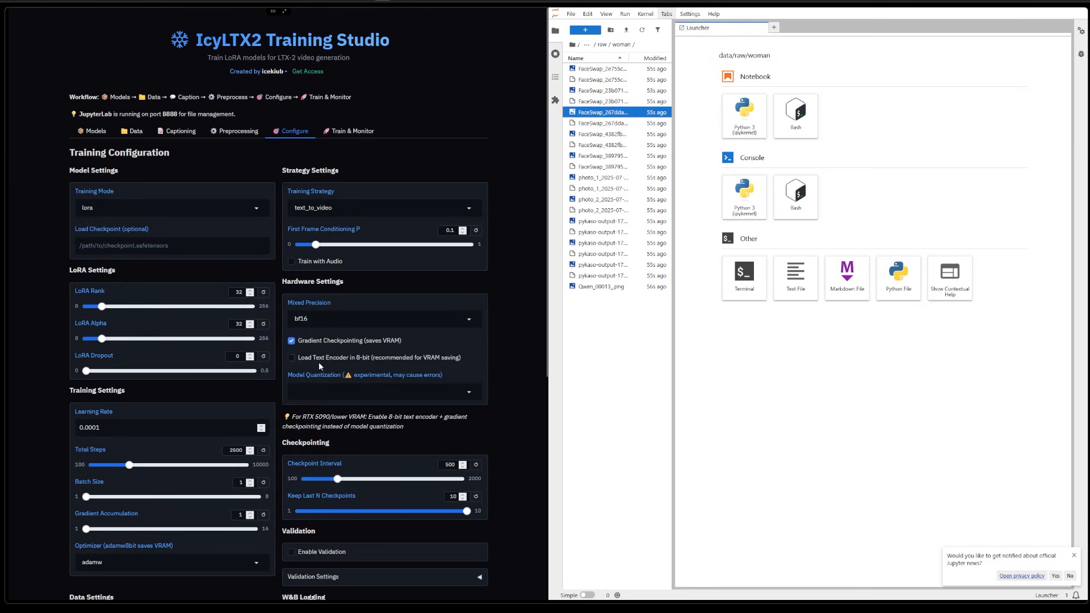
pyautogui.scroll(-1, 338, 362)
pyautogui.scroll(-3, 366, 377)
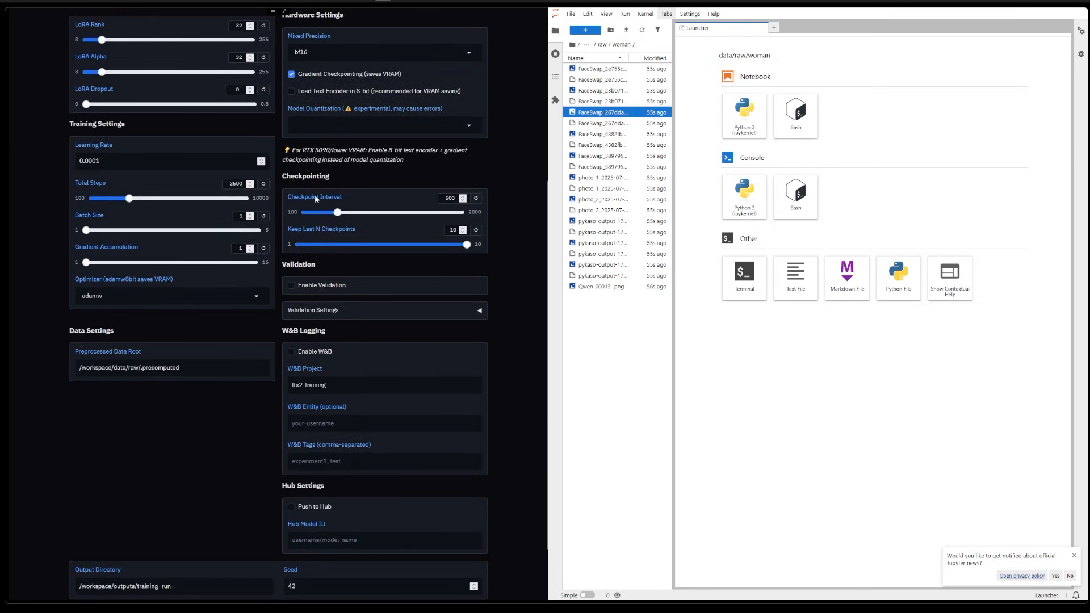
# - Set the Checkpoint Interval slider to 300 instead of 500
pyautogui.moveTo(339, 213); pyautogui.dragTo(305, 212)
pyautogui.moveTo(305, 213); pyautogui.dragTo(313, 212)
pyautogui.moveTo(315, 213); pyautogui.dragTo(322, 214)
pyautogui.scroll(-2, 350, 275)
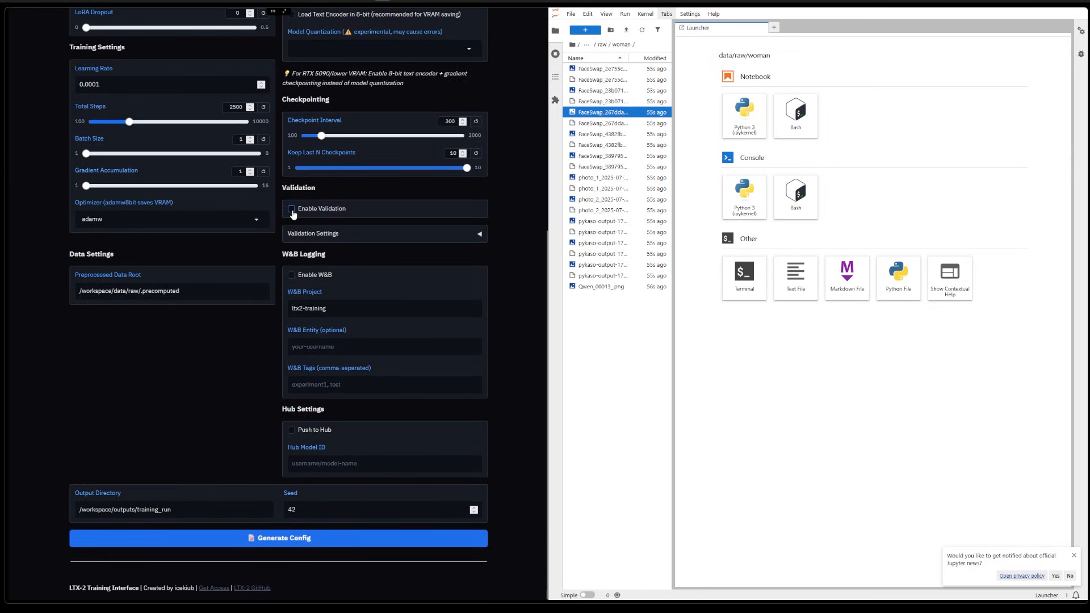
# - Enable validation during training and review the validation prompt text
pyautogui.click(292, 213)
pyautogui.click(375, 233)
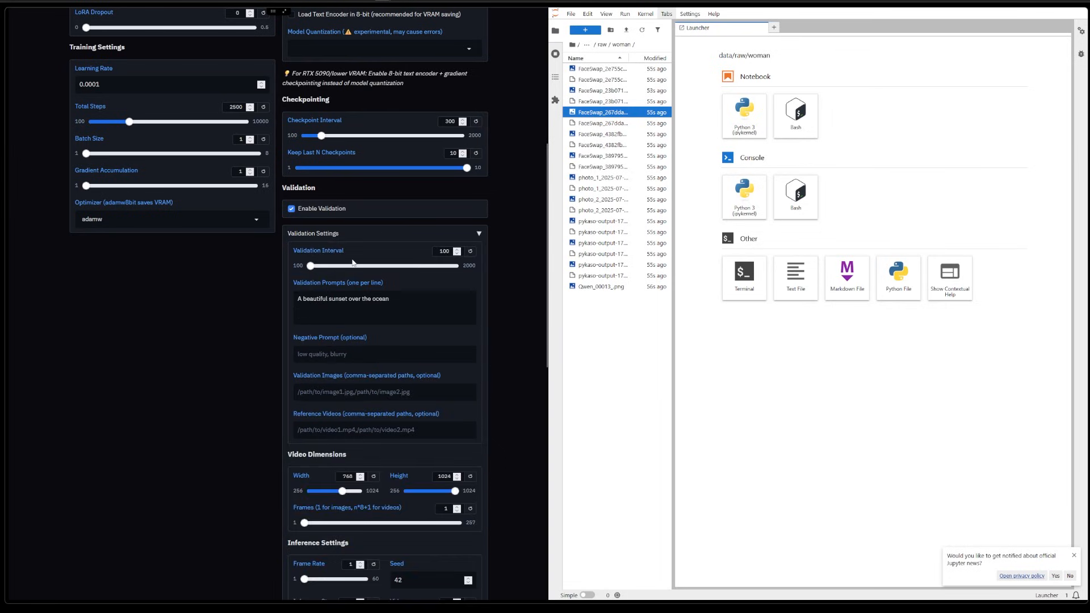
pyautogui.scroll(-2, 354, 260)
pyautogui.tripleClick(386, 213)
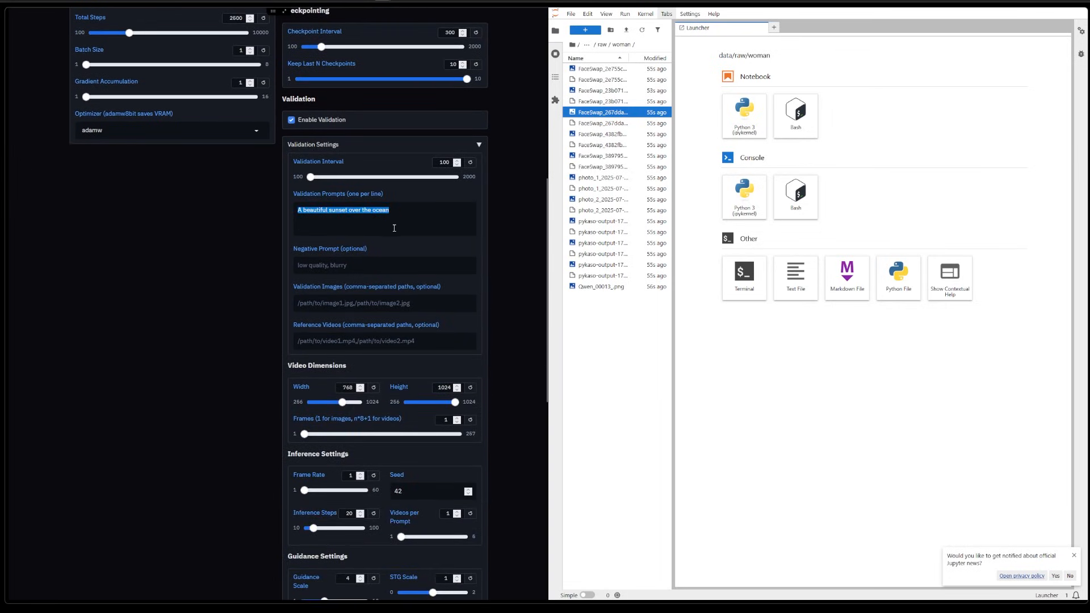
pyautogui.scroll(-2, 384, 255)
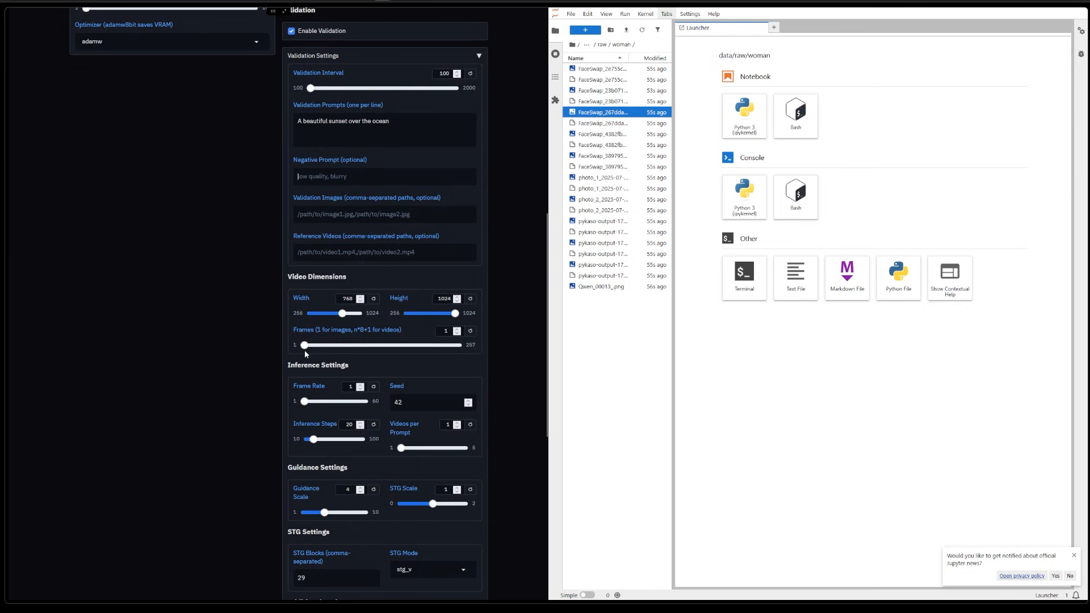
pyautogui.scroll(-1, 344, 385)
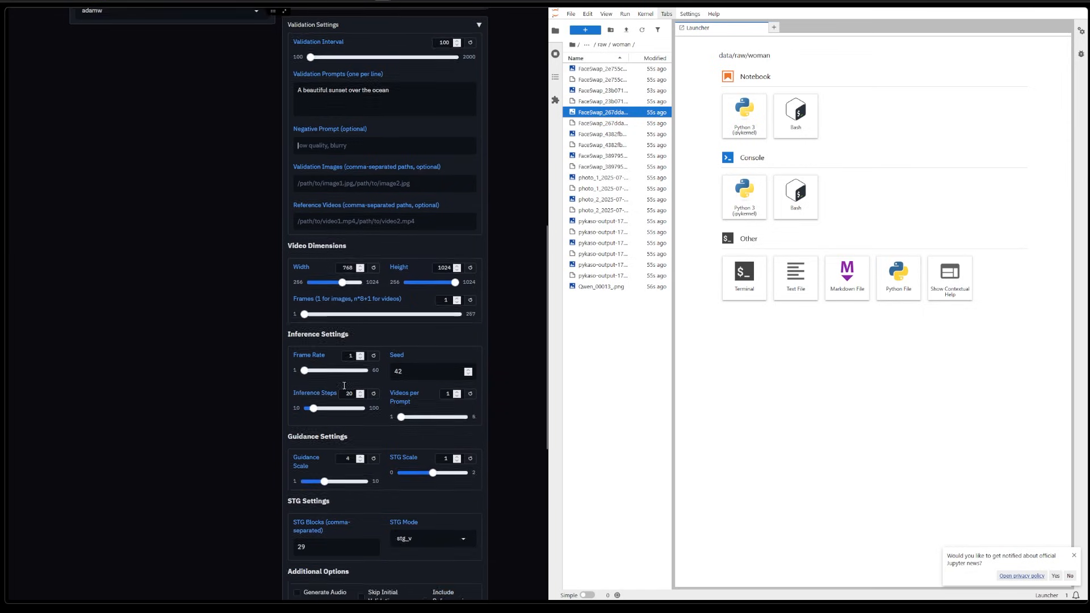
pyautogui.scroll(-2, 344, 385)
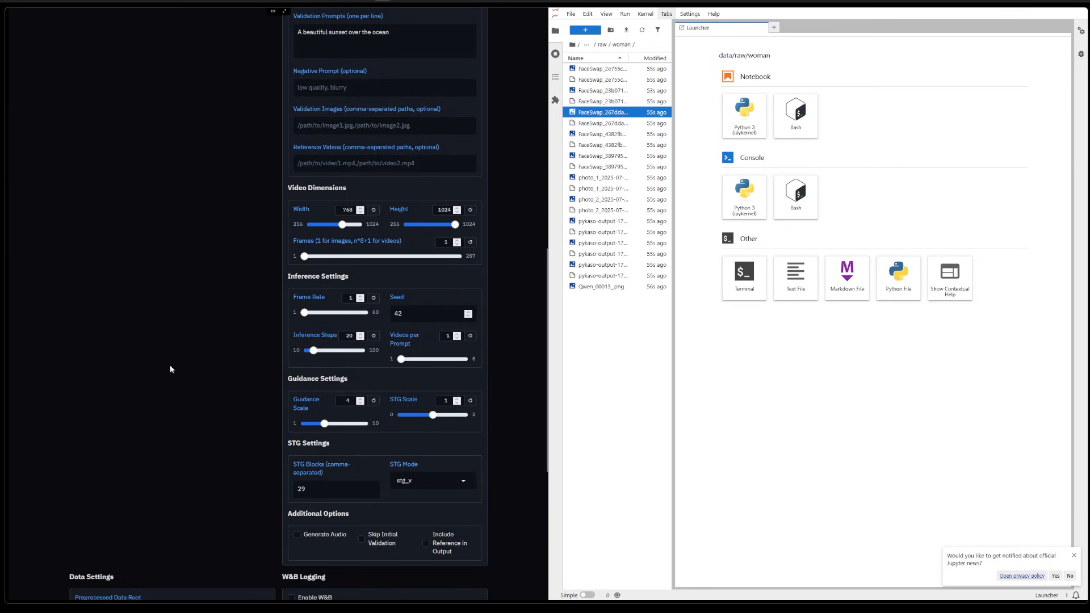
pyautogui.scroll(-3, 169, 365)
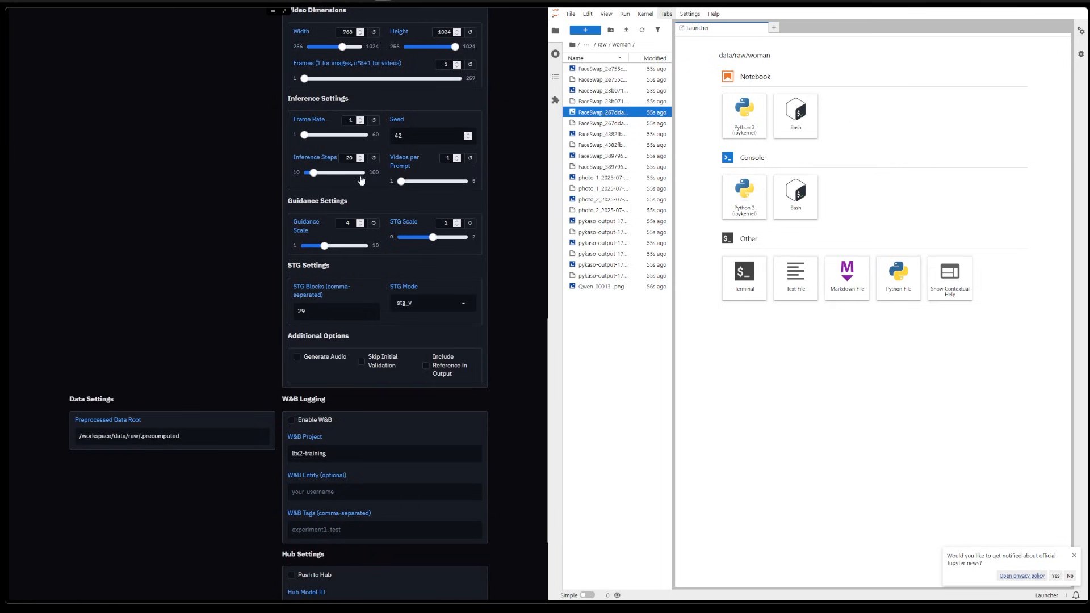
pyautogui.scroll(-2, 393, 254)
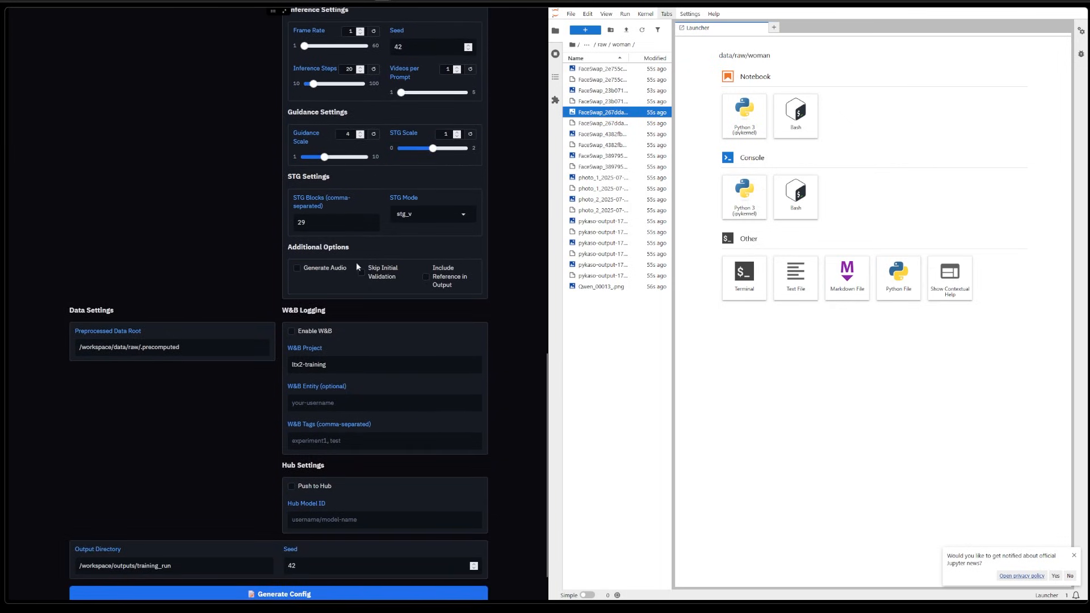
pyautogui.scroll(-2, 411, 277)
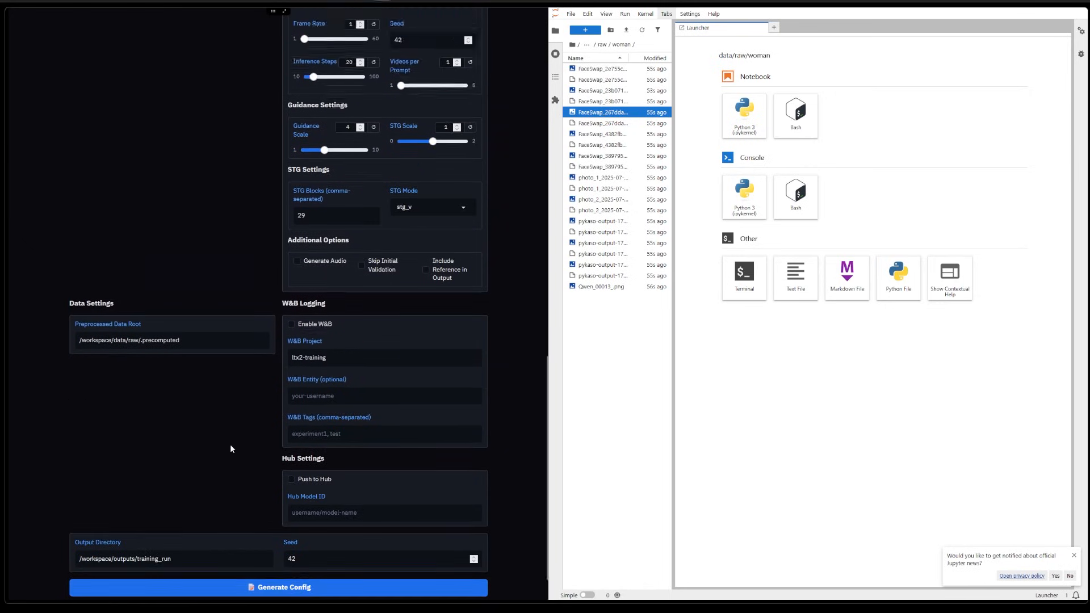
pyautogui.scroll(5, 230, 443)
pyautogui.scroll(5, 233, 208)
pyautogui.scroll(5, 226, 260)
pyautogui.scroll(5, 230, 213)
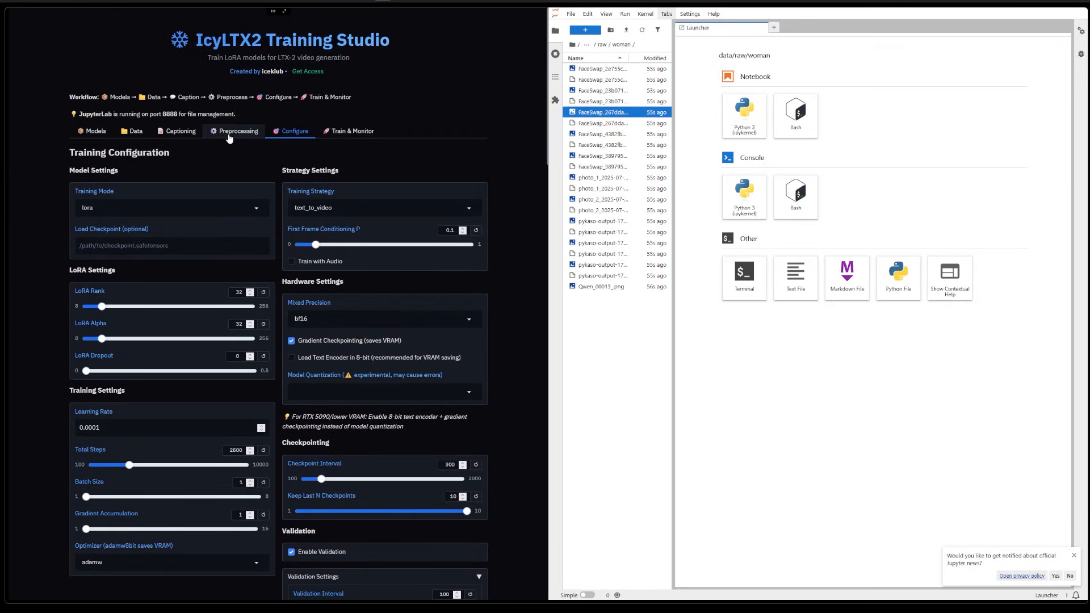
# - View the Preprocessing page output reporting 11 captions and 11 videos processed
pyautogui.click(234, 141)
pyautogui.scroll(-1, 282, 312)
pyautogui.scroll(-1, 282, 312)
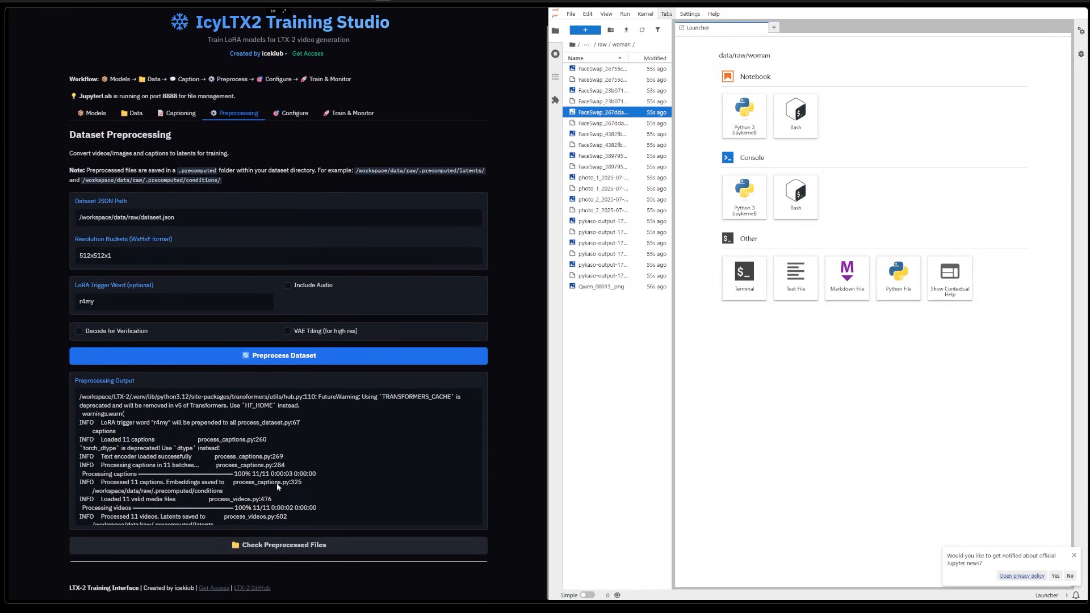
pyautogui.moveTo(188, 466); pyautogui.dragTo(207, 533)
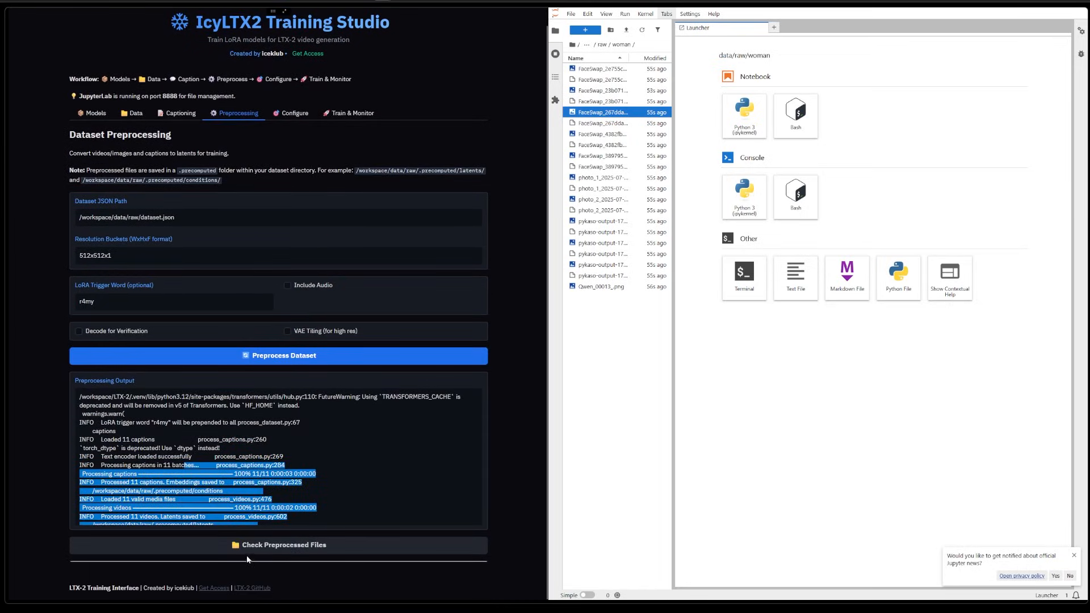
# - Review the generated YAML config on the Configure page
pyautogui.click(293, 113)
pyautogui.scroll(-5, 222, 453)
pyautogui.scroll(-5, 235, 439)
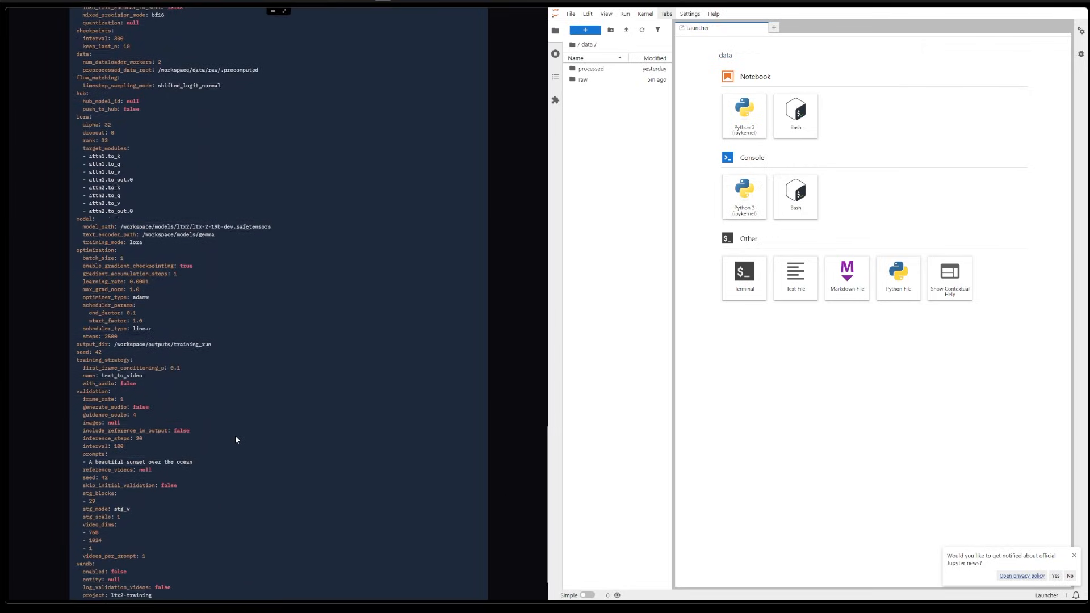
pyautogui.scroll(3, 235, 436)
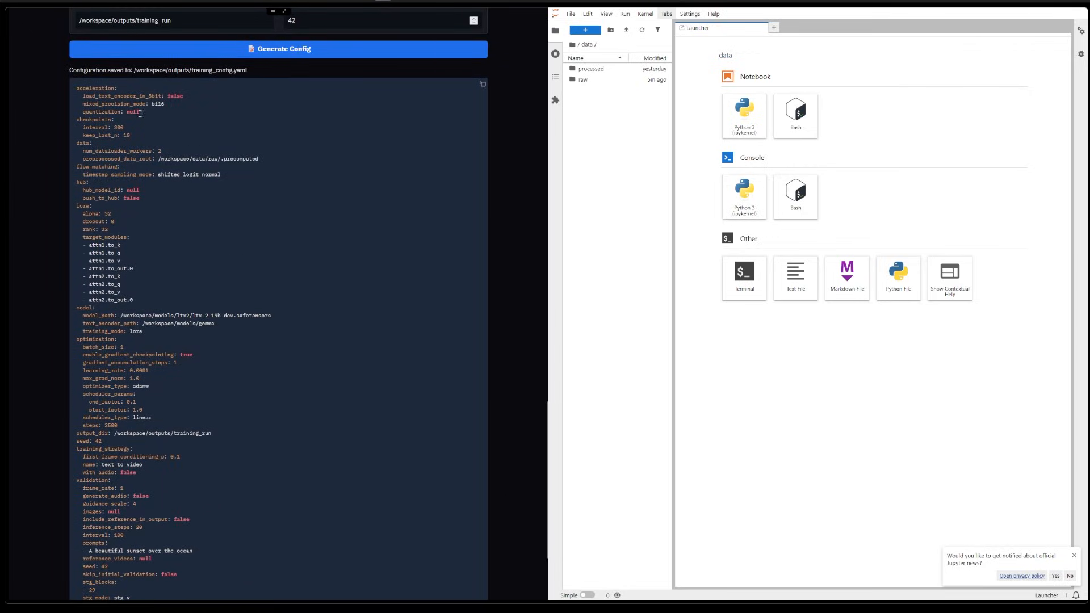
pyautogui.moveTo(119, 96); pyautogui.dragTo(183, 340)
pyautogui.click(184, 334)
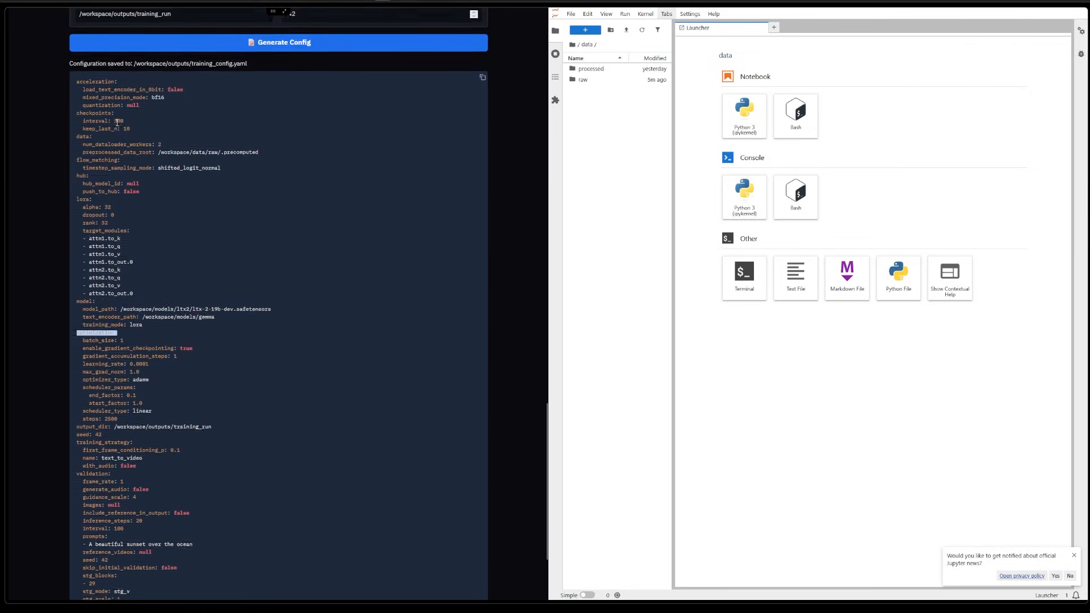
pyautogui.scroll(-5, 185, 335)
pyautogui.moveTo(110, 545); pyautogui.dragTo(103, 358)
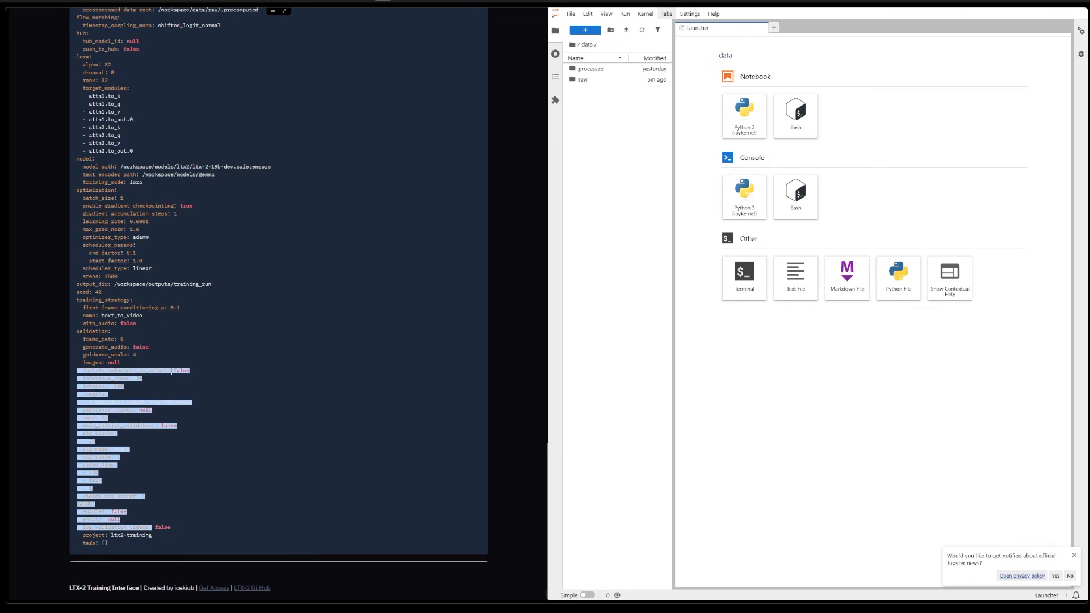
pyautogui.scroll(5, 200, 400)
pyautogui.scroll(5, 213, 448)
pyautogui.scroll(5, 238, 466)
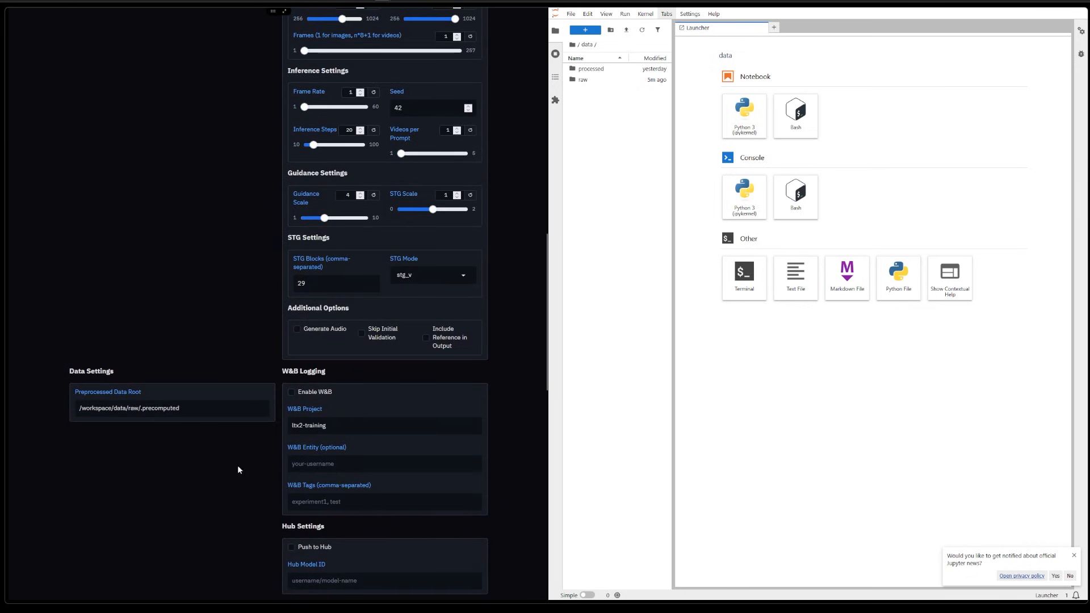
pyautogui.scroll(3, 234, 354)
pyautogui.scroll(5, 234, 353)
pyautogui.scroll(5, 255, 281)
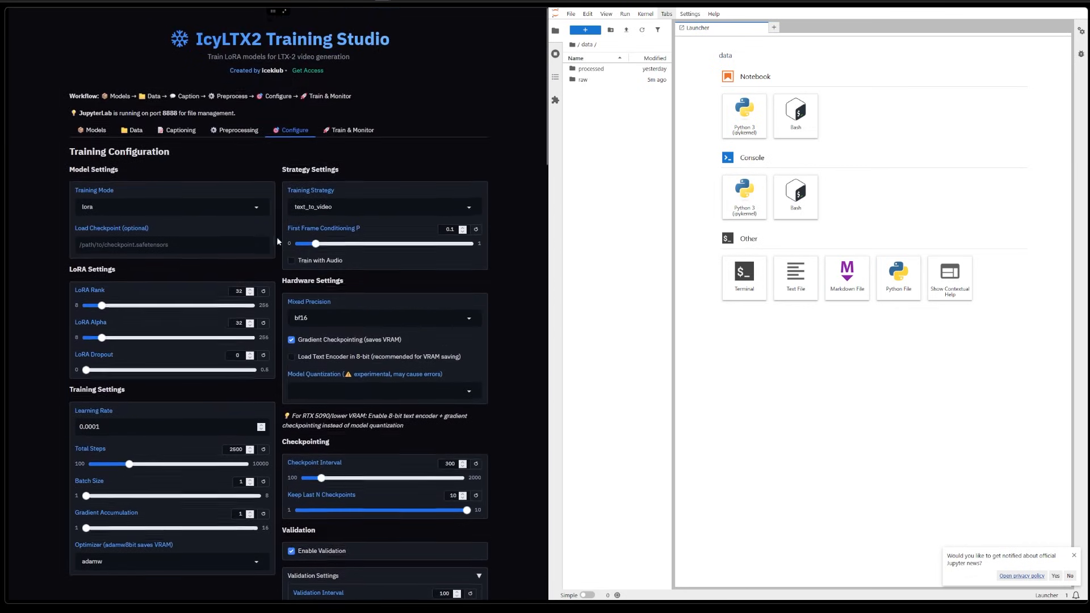
# - Start training on the generated config in Train & Monitor with Live Monitor (2s) on
pyautogui.click(334, 132)
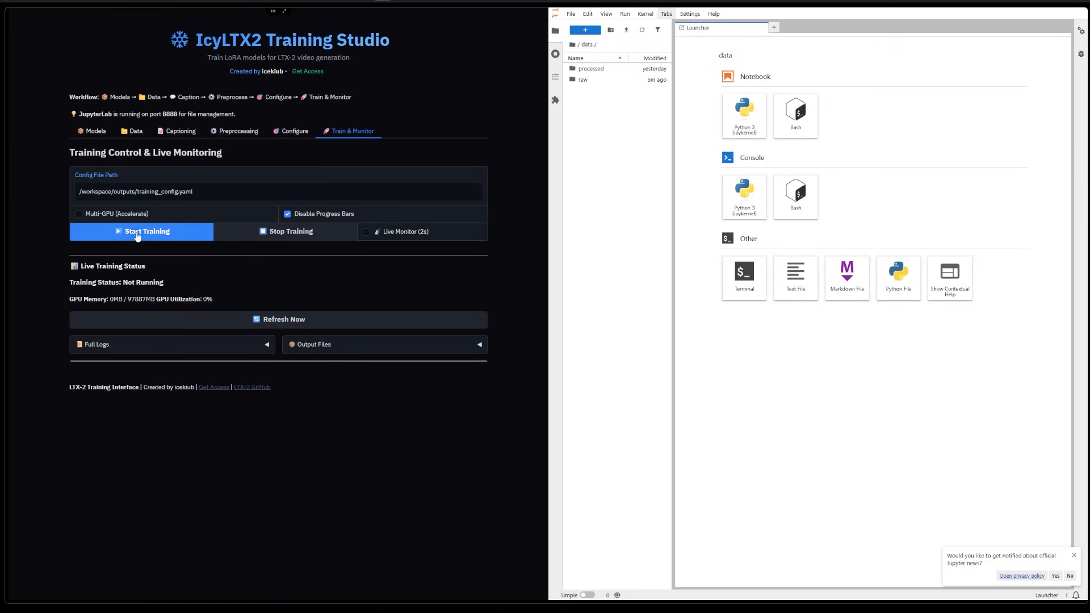
pyautogui.click(160, 231)
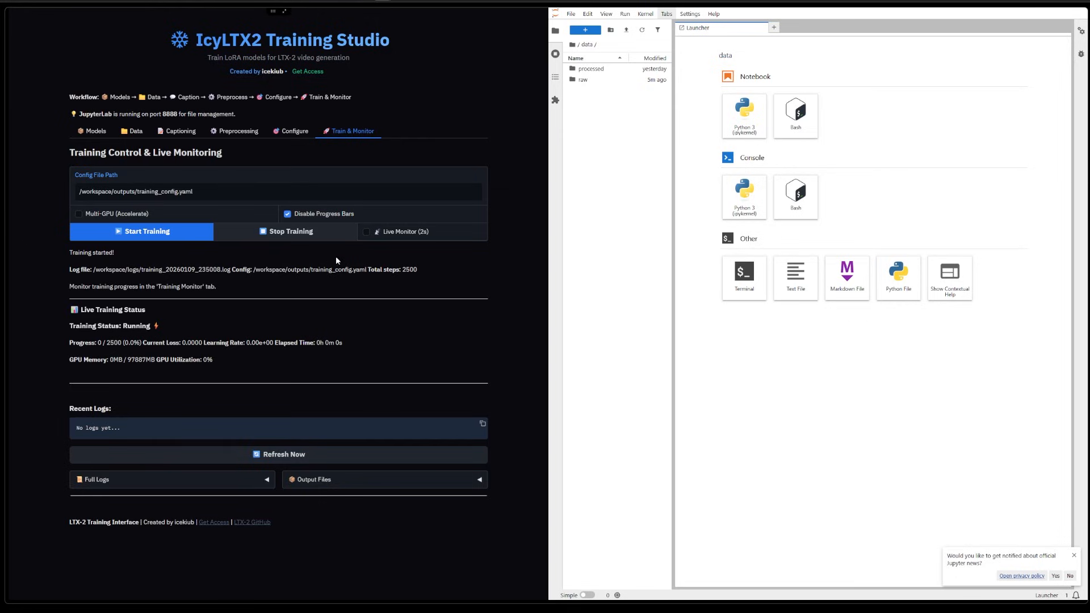
pyautogui.click(366, 231)
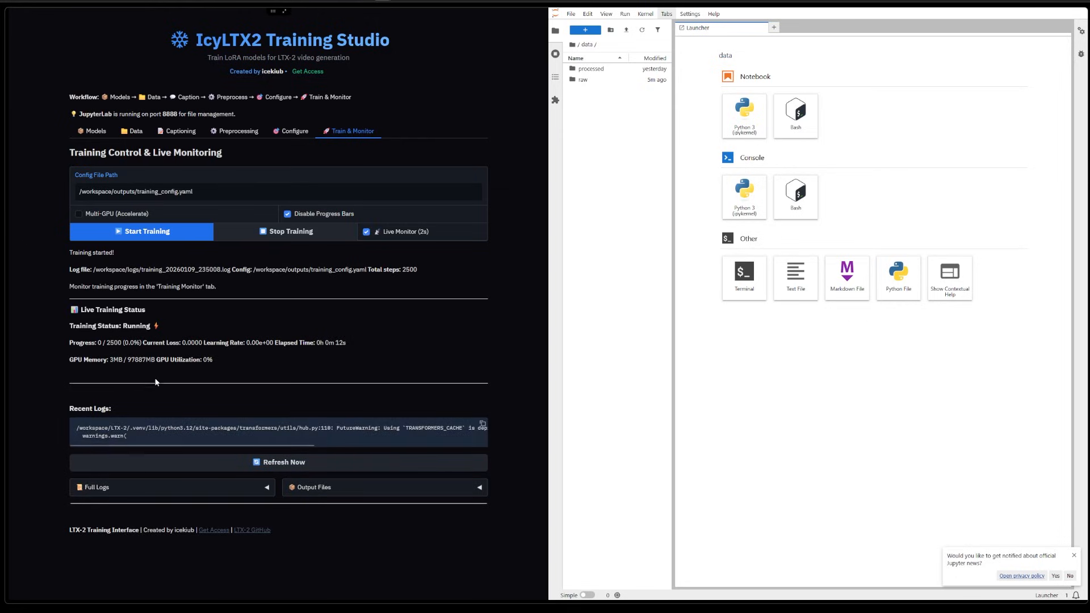
pyautogui.click(162, 488)
pyautogui.scroll(-4, 161, 494)
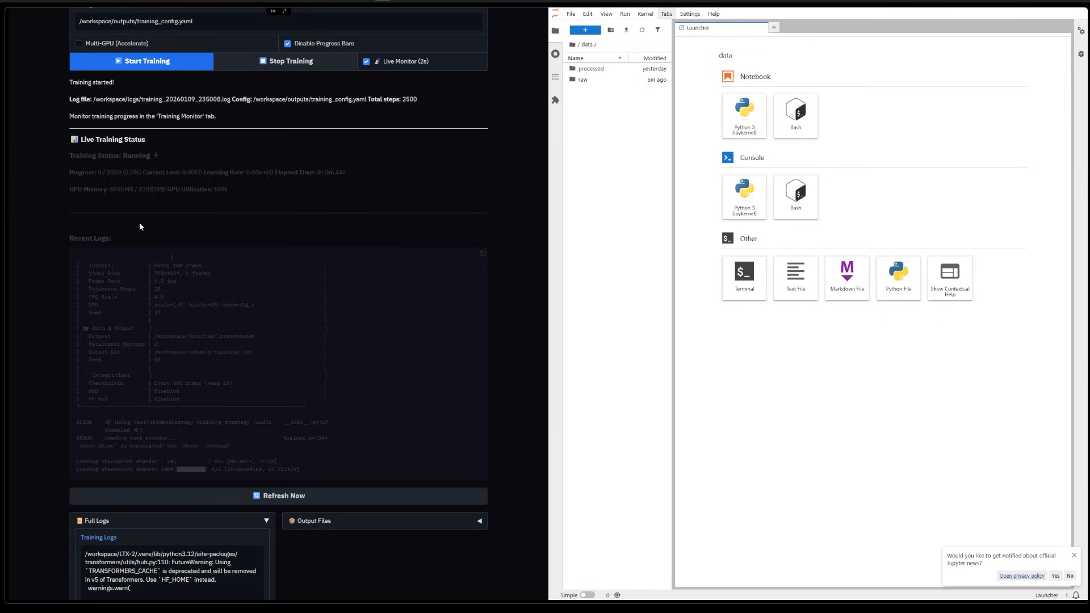
pyautogui.scroll(-4, 279, 323)
pyautogui.scroll(-1, 287, 331)
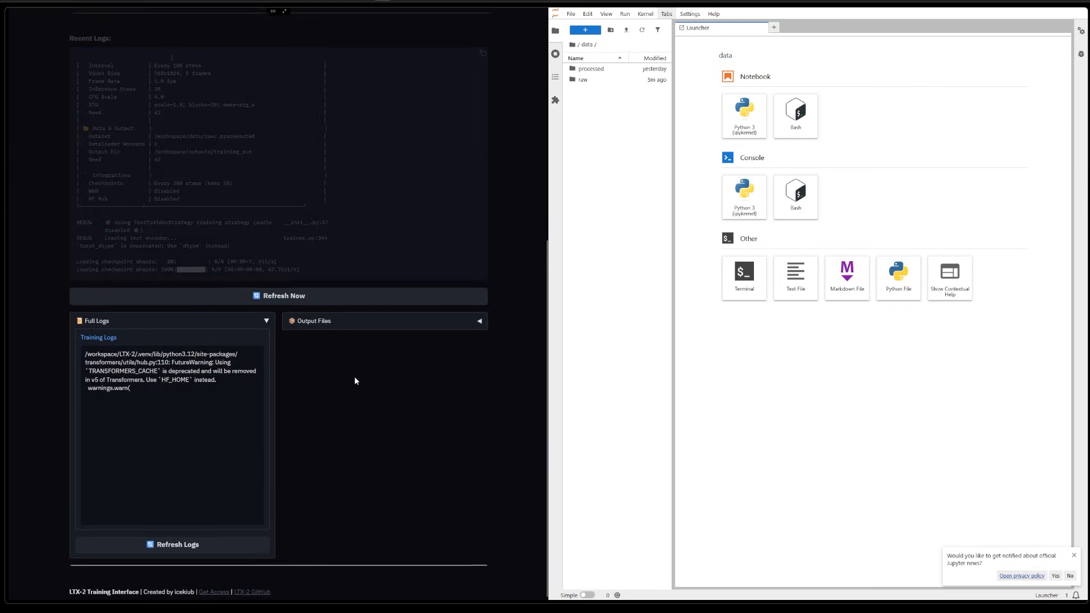
pyautogui.scroll(2, 311, 418)
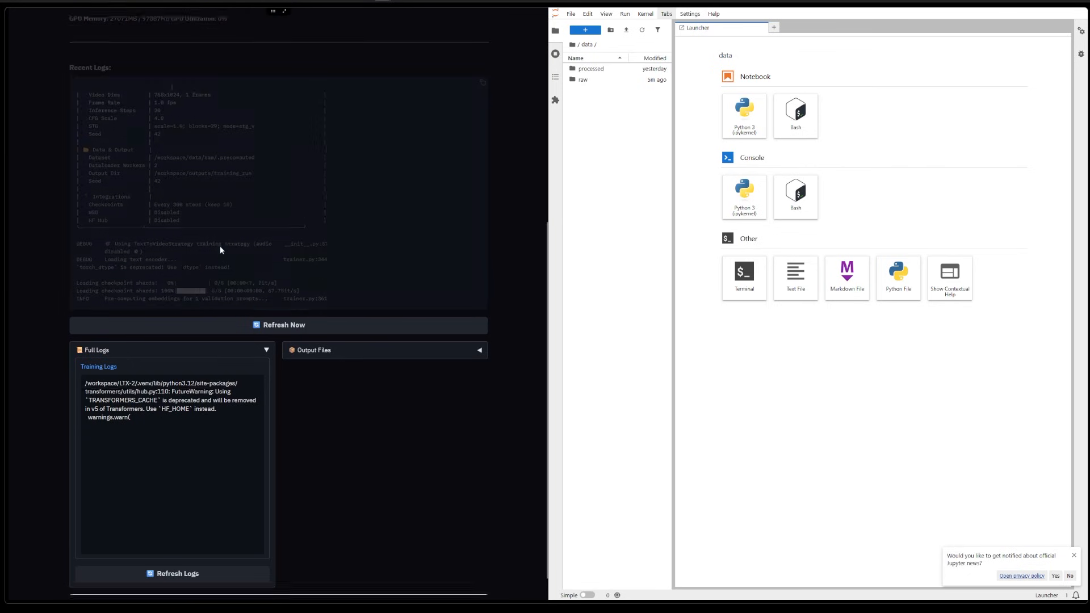
pyautogui.scroll(-1, 220, 246)
pyautogui.scroll(3, 206, 337)
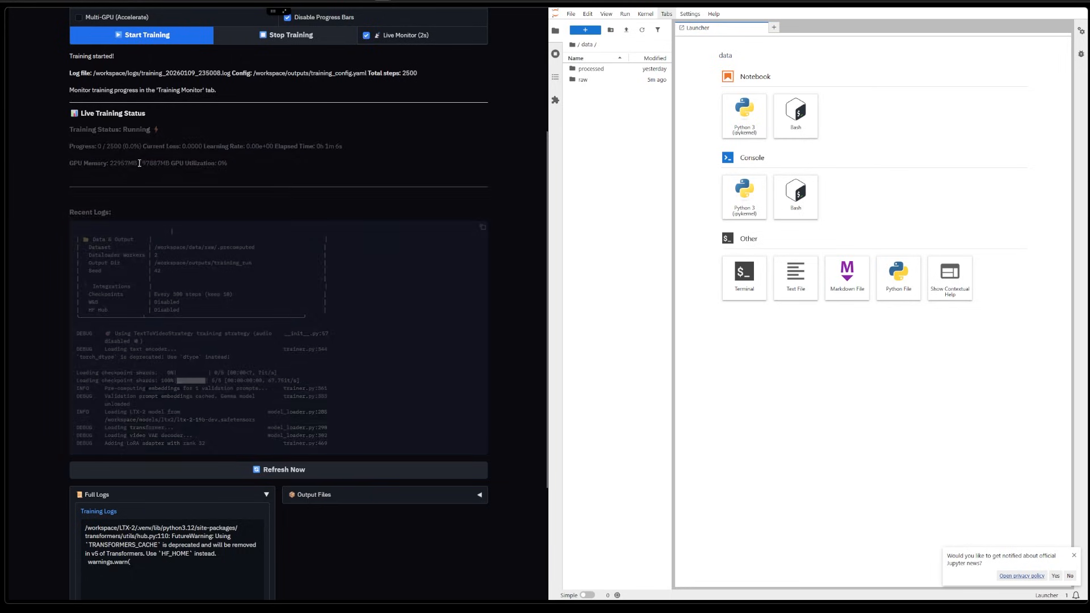
pyautogui.moveTo(138, 163); pyautogui.dragTo(106, 163)
pyautogui.click(122, 174)
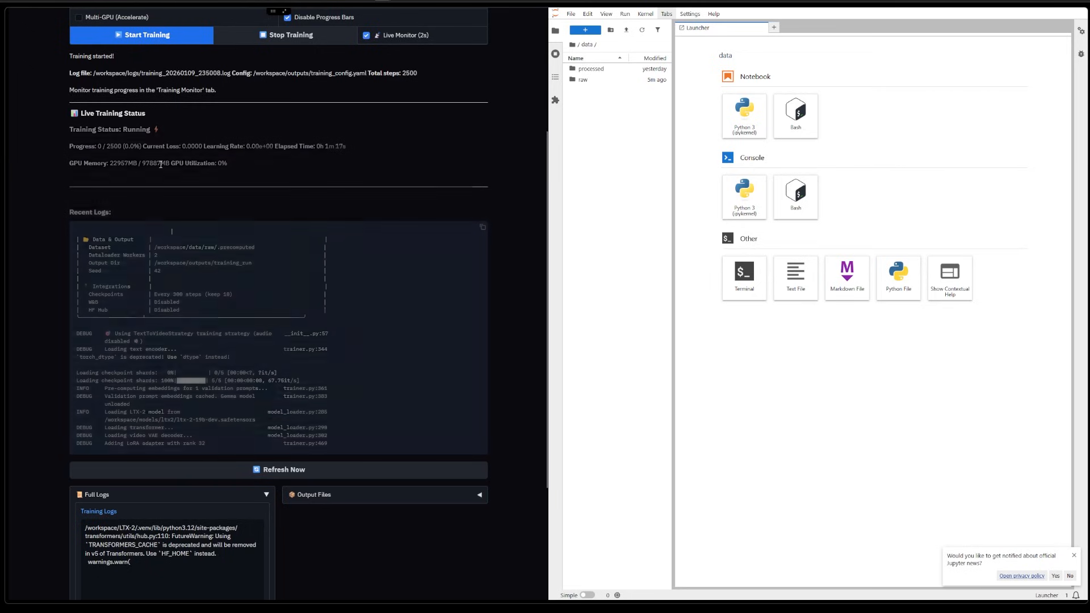
pyautogui.doubleClick(151, 163)
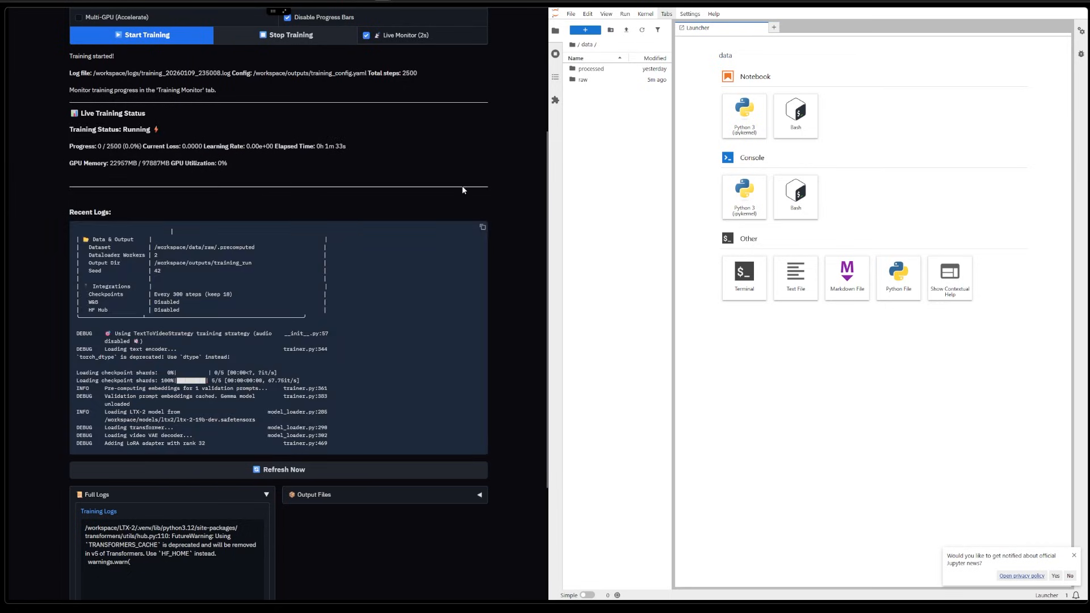
pyautogui.scroll(-3, 462, 185)
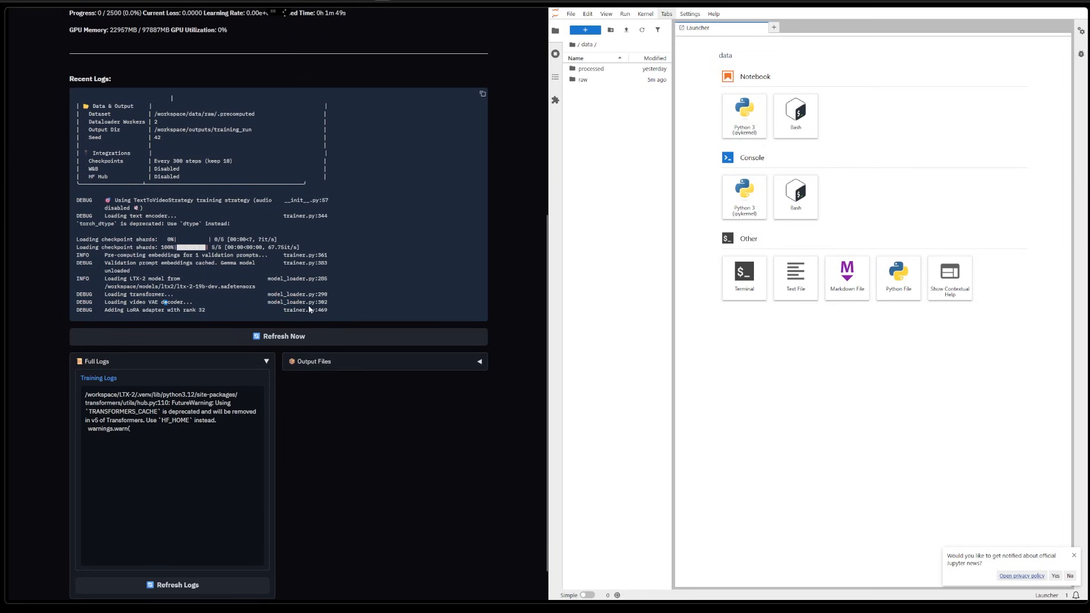
pyautogui.scroll(-1, 253, 335)
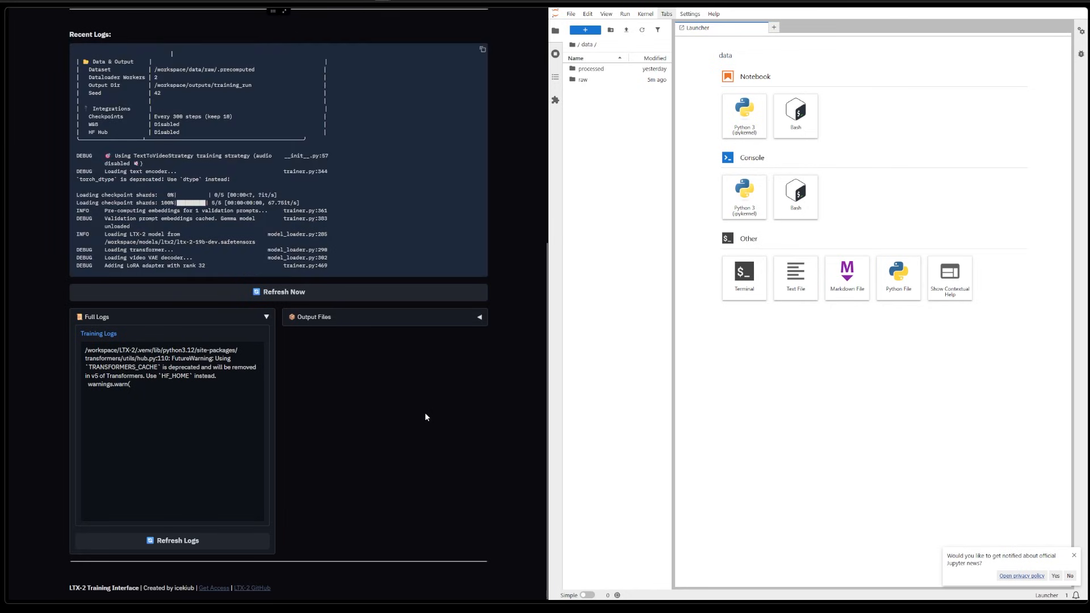
pyautogui.scroll(5, 425, 412)
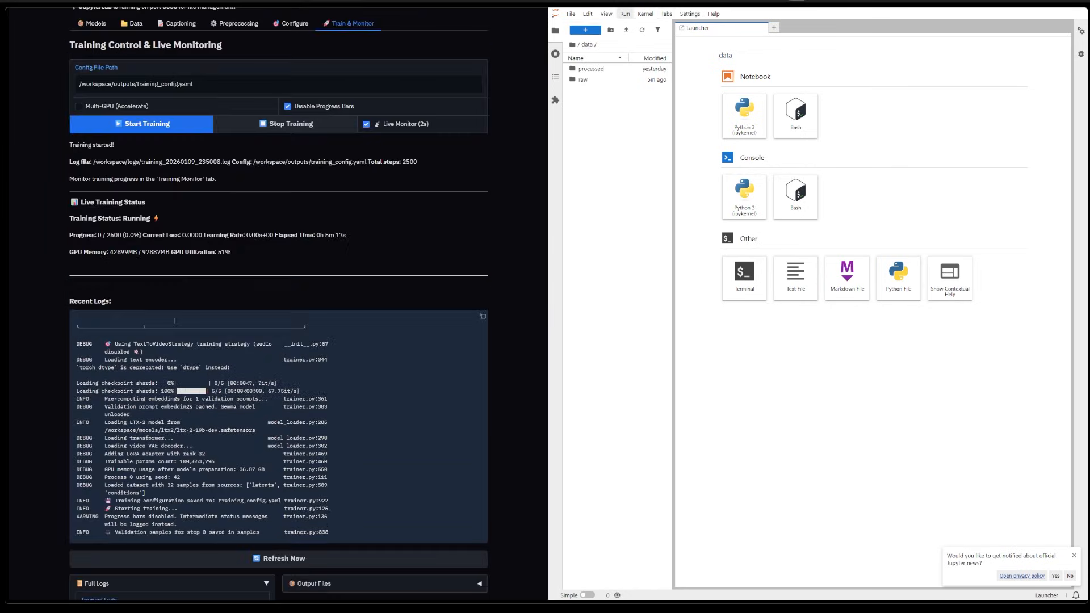
pyautogui.scroll(-3, 311, 367)
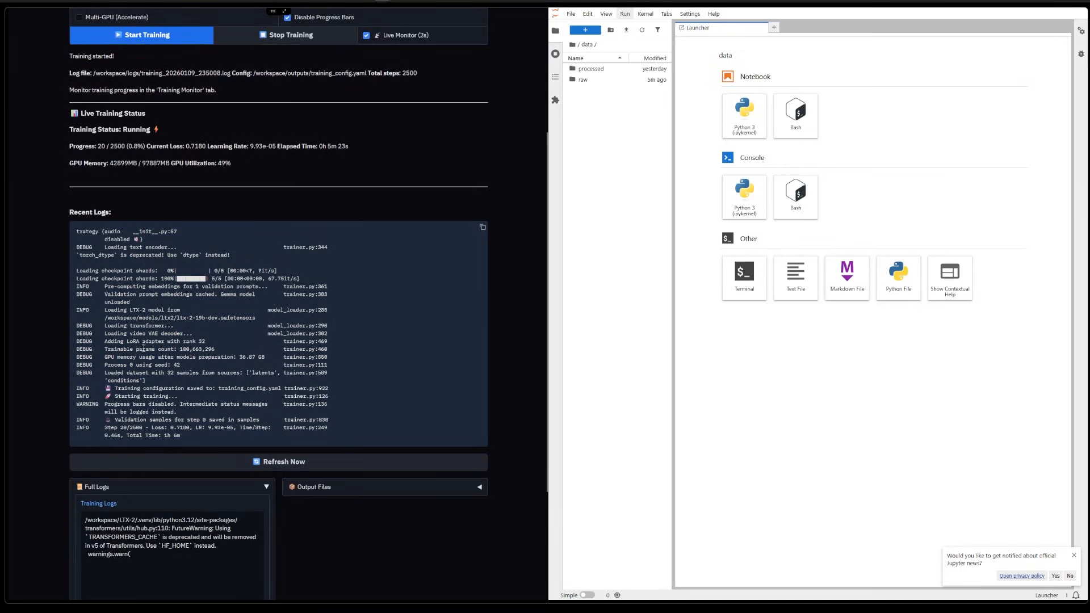
# - Review the recent training log lines as steps advance toward 80 of 2500
pyautogui.moveTo(101, 334)
pyautogui.mouseDown()
pyautogui.moveTo(165, 433)
pyautogui.moveTo(202, 427)
pyautogui.mouseUp()
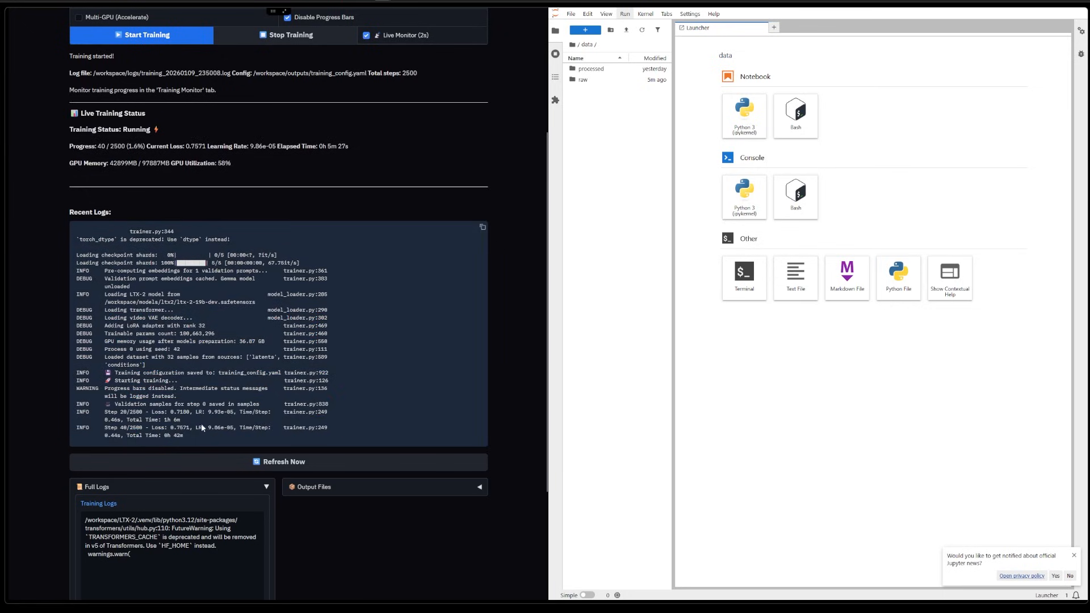
pyautogui.scroll(-2, 215, 416)
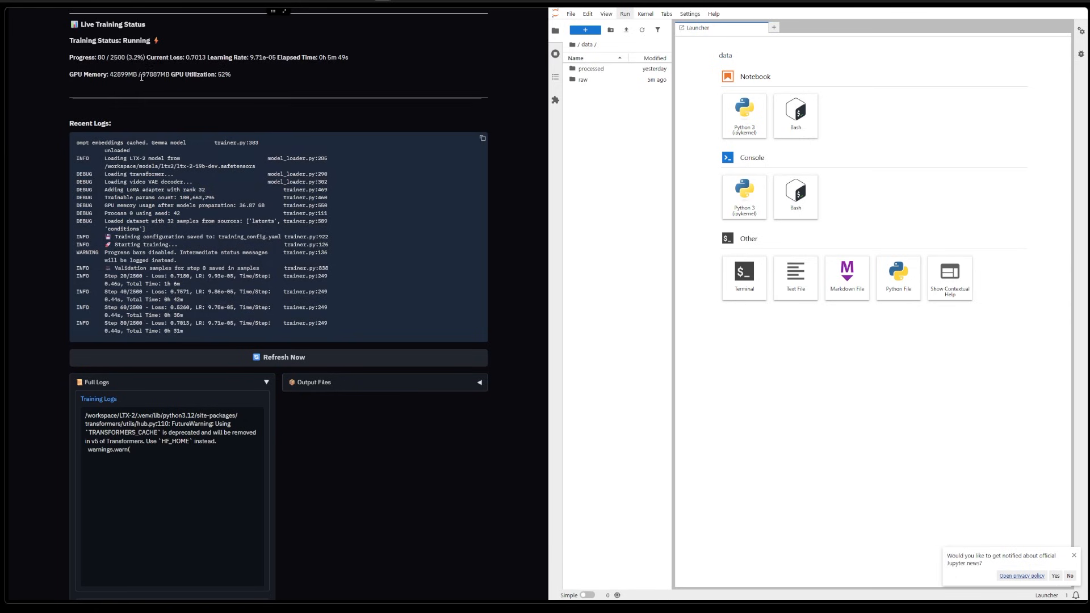
pyautogui.scroll(3, 159, 84)
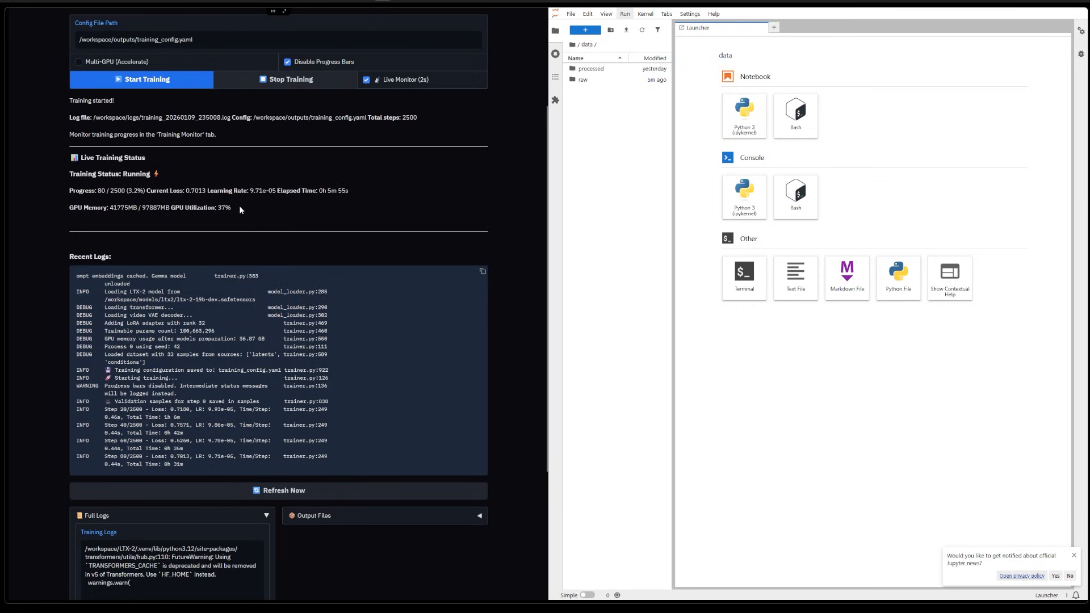
pyautogui.scroll(-3, 239, 206)
pyautogui.scroll(2, 235, 175)
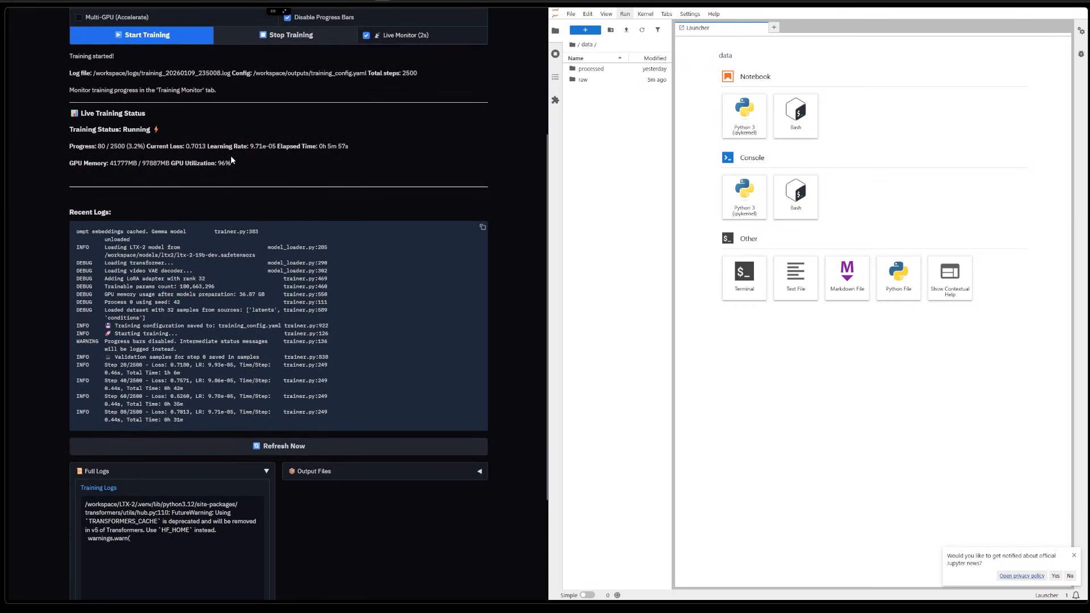